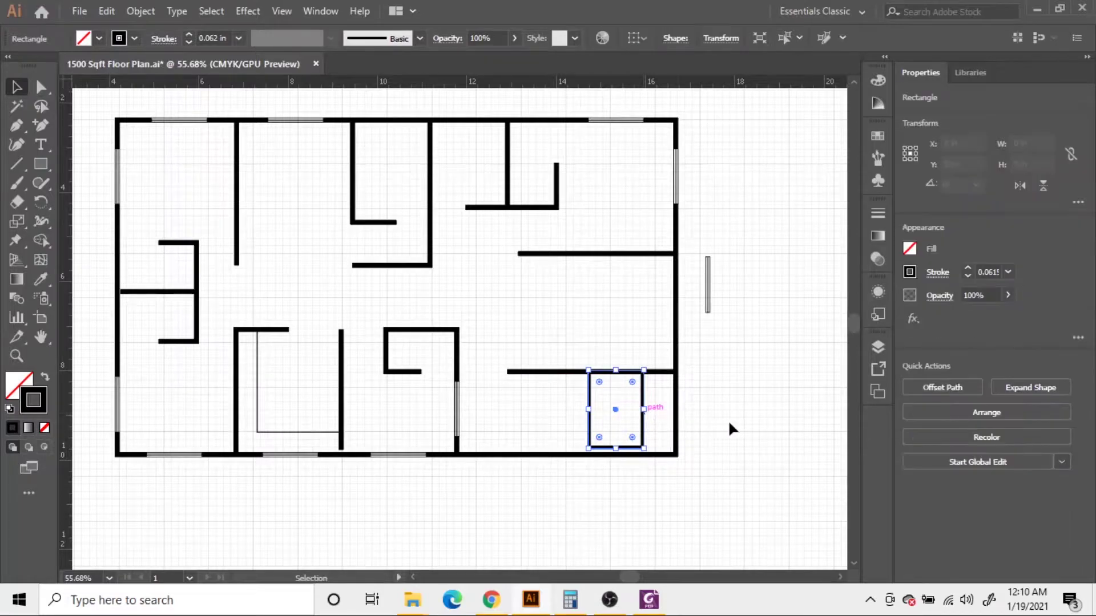
Step: Move the stair rectangle out of the plan's lower-right room and place it below the bottom outer wall
left_click_drag(649, 416, 551, 419)
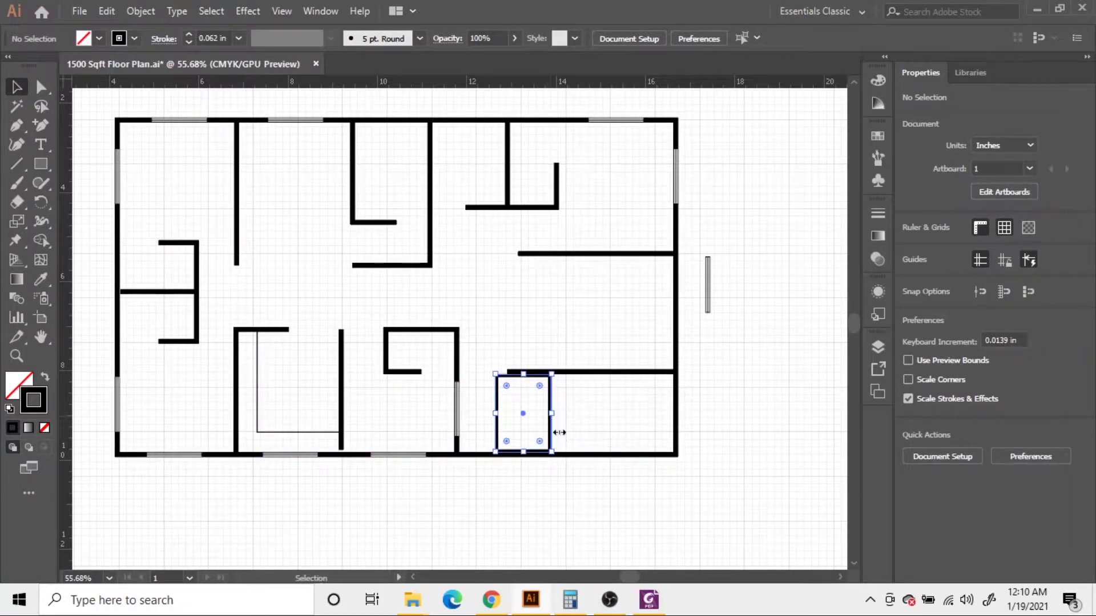
left_click(547, 491)
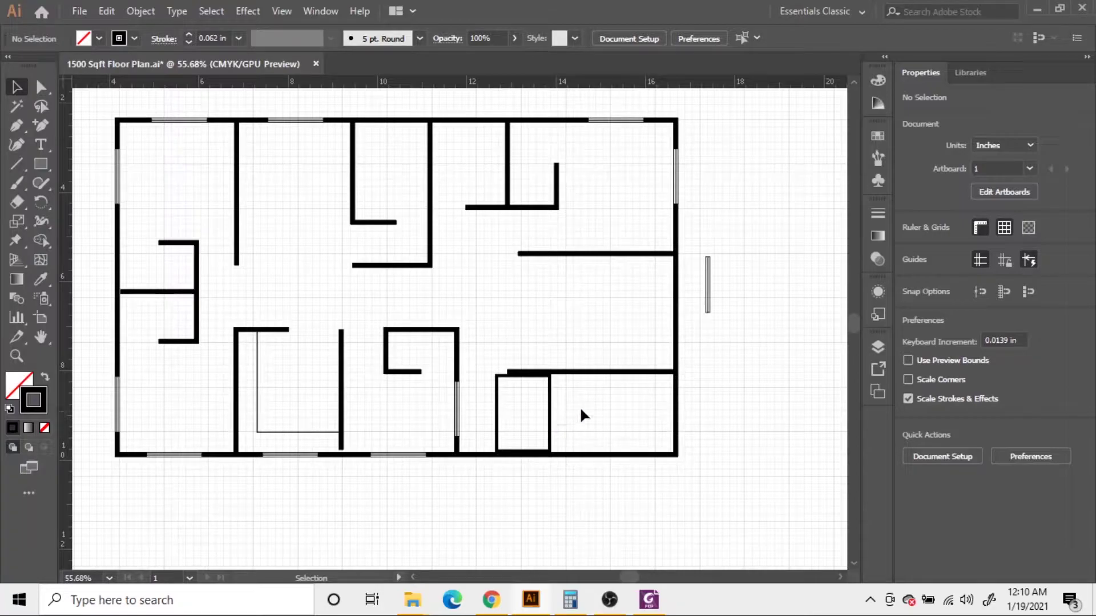
left_click(552, 422)
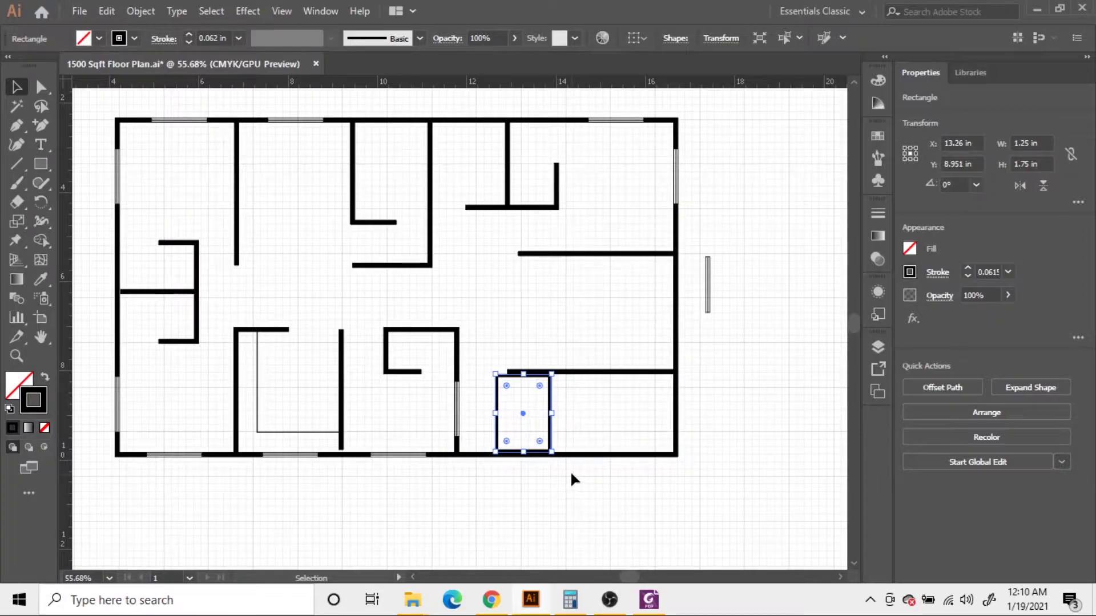
left_click(564, 495)
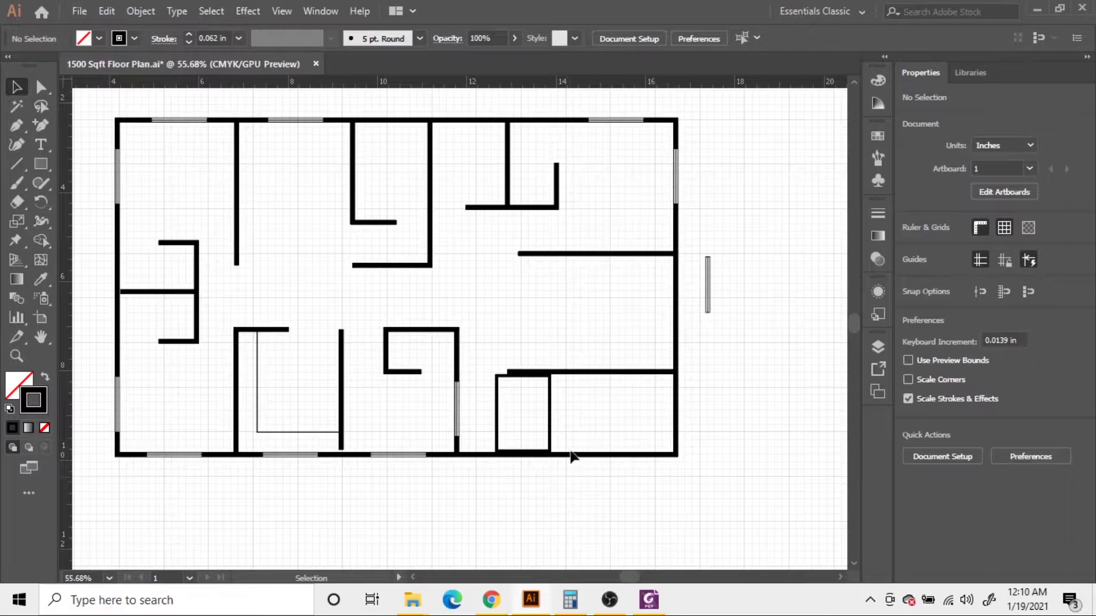
left_click_drag(551, 423, 499, 521)
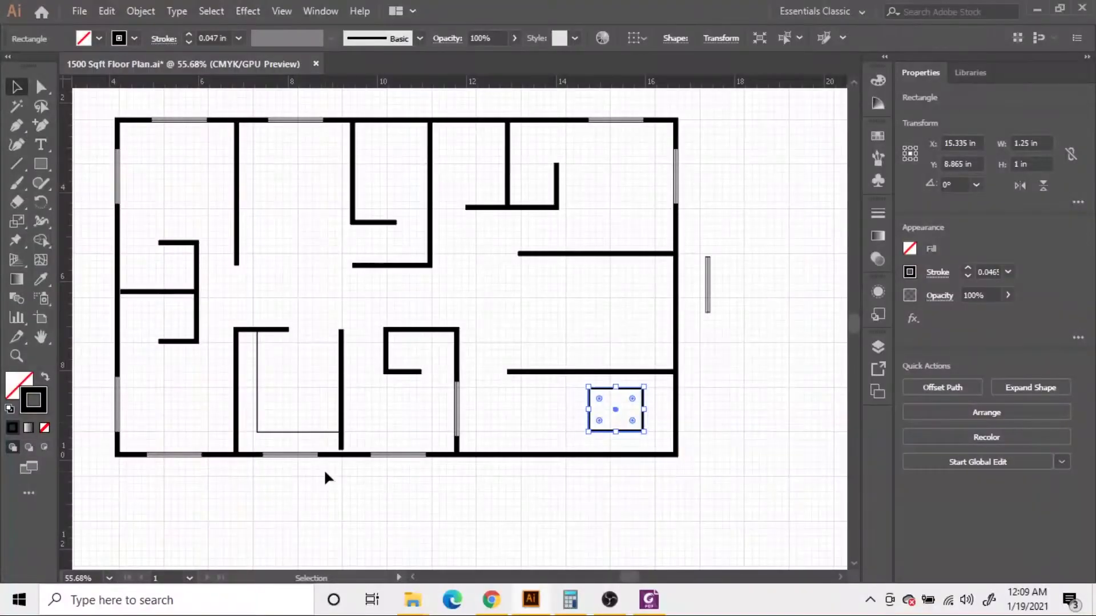
Step: Switch to Calculator, clear it and multiply 7 by 12
left_click(569, 600)
key("Escape")
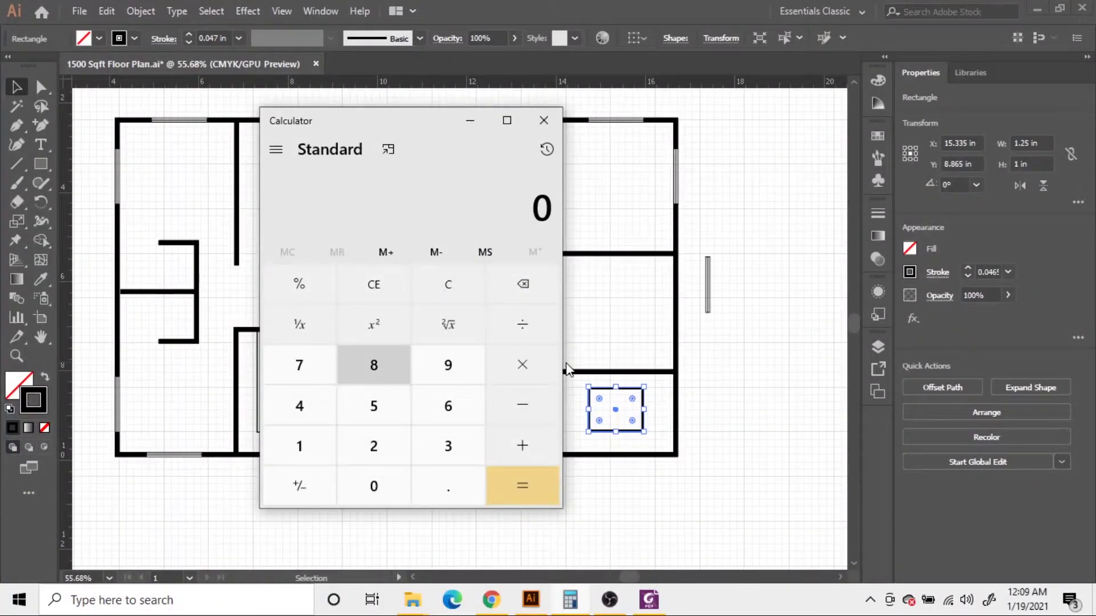
key("Down")
key("Up")
key("space")
key("Up")
key("Right")
key("Right")
key("Right")
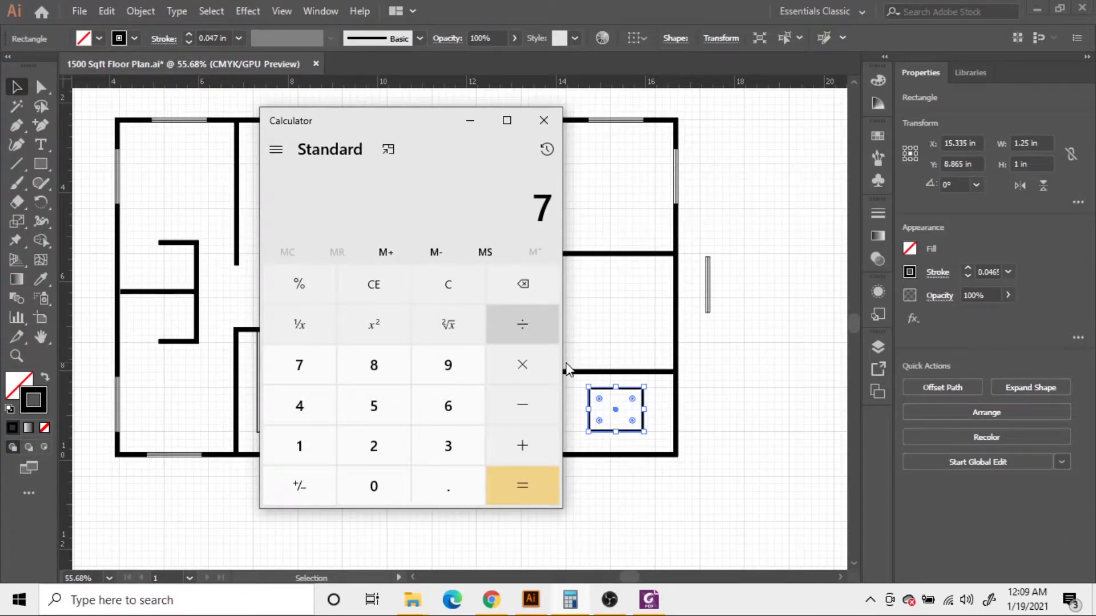
key("Left")
key("Down")
key("Right")
key("Left")
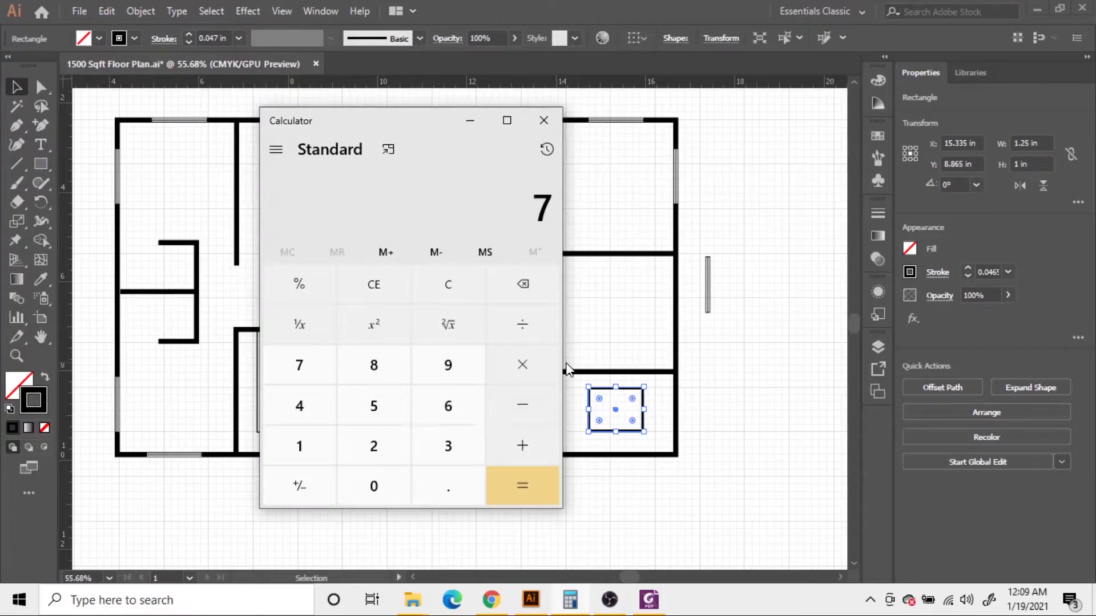
key("Down")
key("Up")
key("Up")
key("Right")
key("space")
key("Down")
key("Left")
key("Left")
key("Left")
key("Down")
key("space")
key("Right")
key("space")
key("Down")
key("Right")
key("space")
Step: Divide the product by 48 in Calculator and set the selected rectangle's height to 1.75 in in Illustrator
key("Up")
key("Up")
key("Up")
key("Up")
key("space")
key("Down")
key("Down")
key("Down")
key("Left")
key("Left")
key("Up")
key("Left")
key("space")
key("Up")
key("Right")
key("space")
key("Down")
key("Down")
key("Right")
key("Down")
key("Right")
key("space")
key("Up")
key("Up")
key("Up")
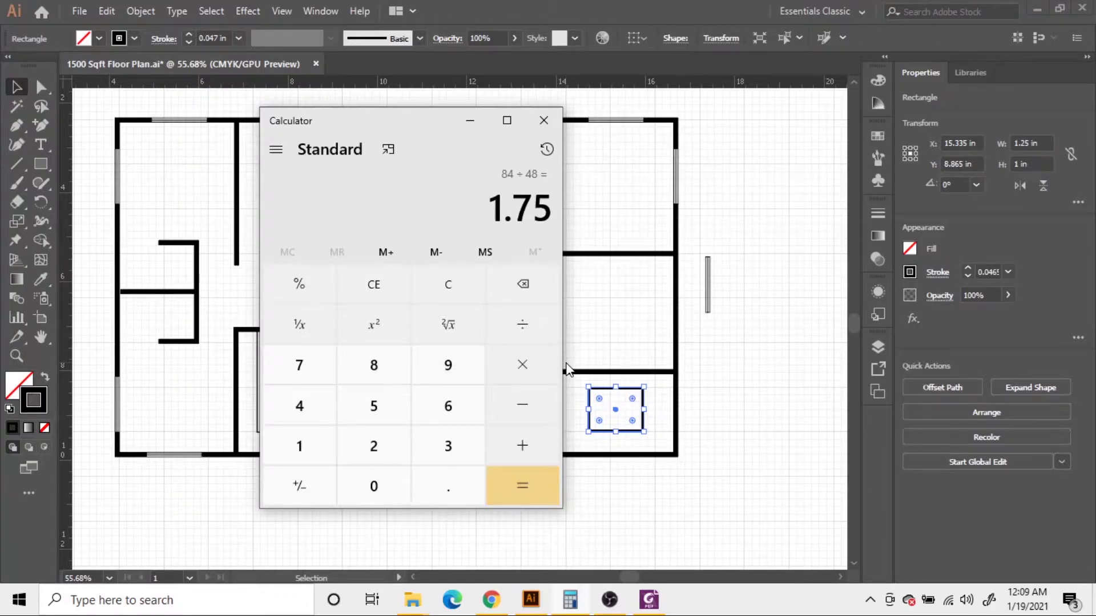
key("super+Down")
left_click(1018, 164)
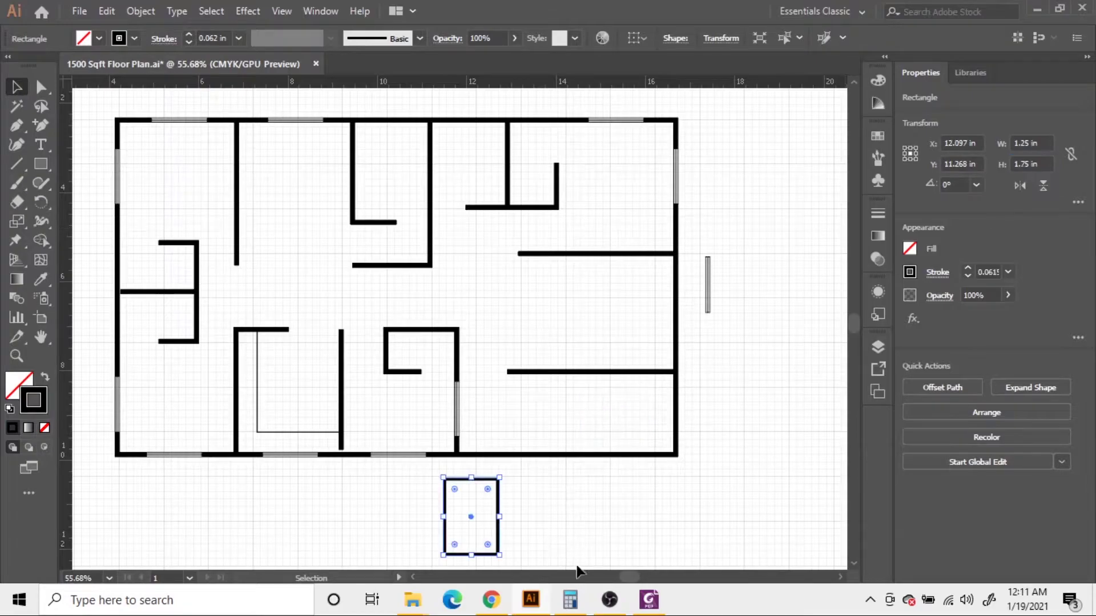
Step: Switch to Calculator, clear it, multiply 3.5 by 12 and divide the product by 48
left_click(581, 609)
left_click(584, 611)
left_click(584, 611)
key("Escape")
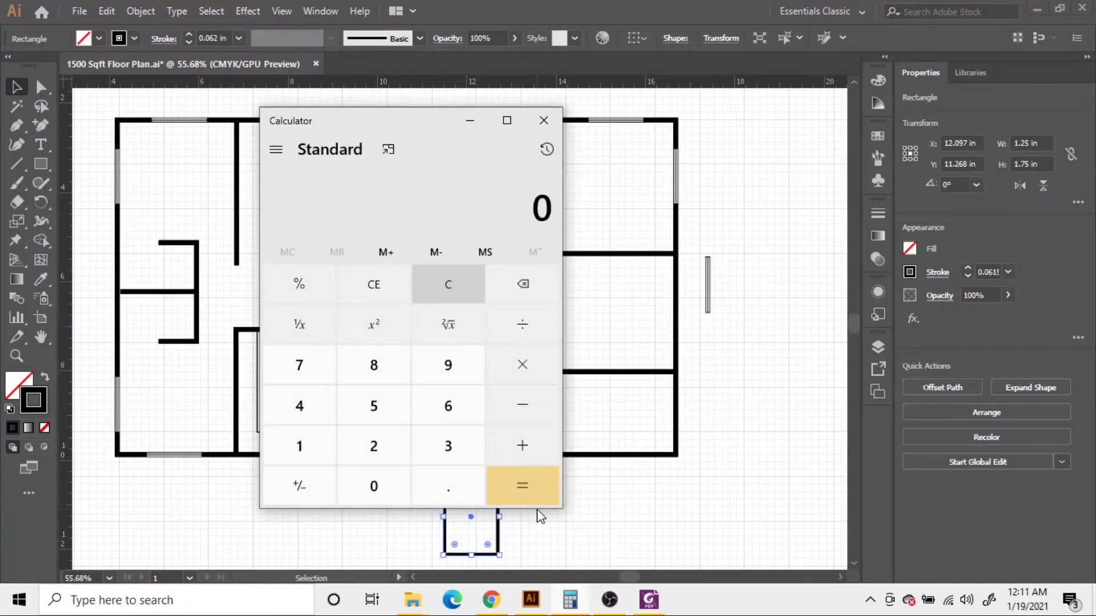
type("3")
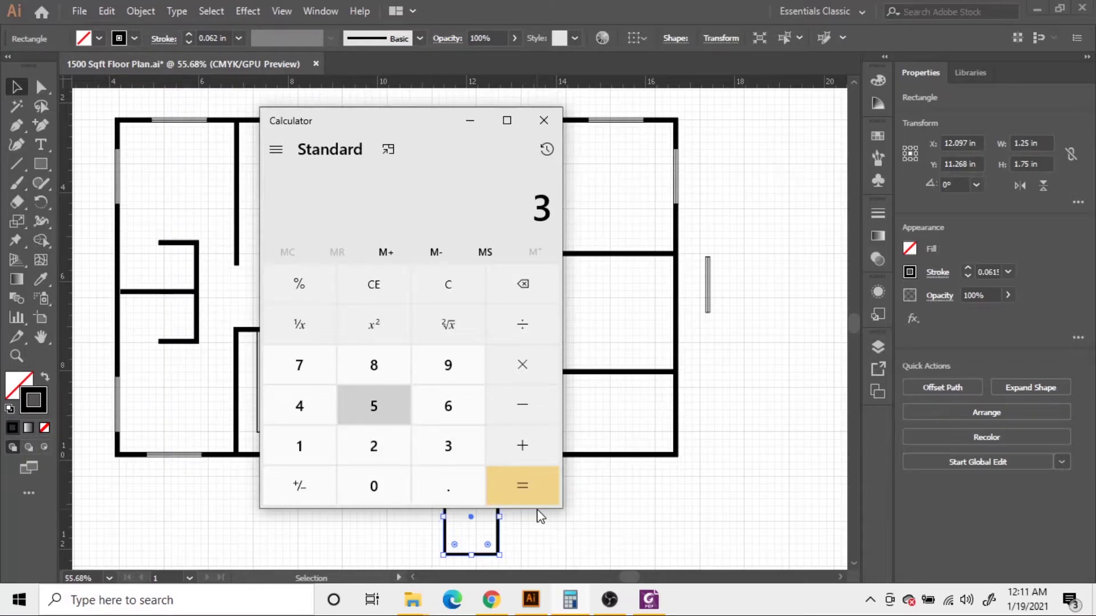
type(".5*12")
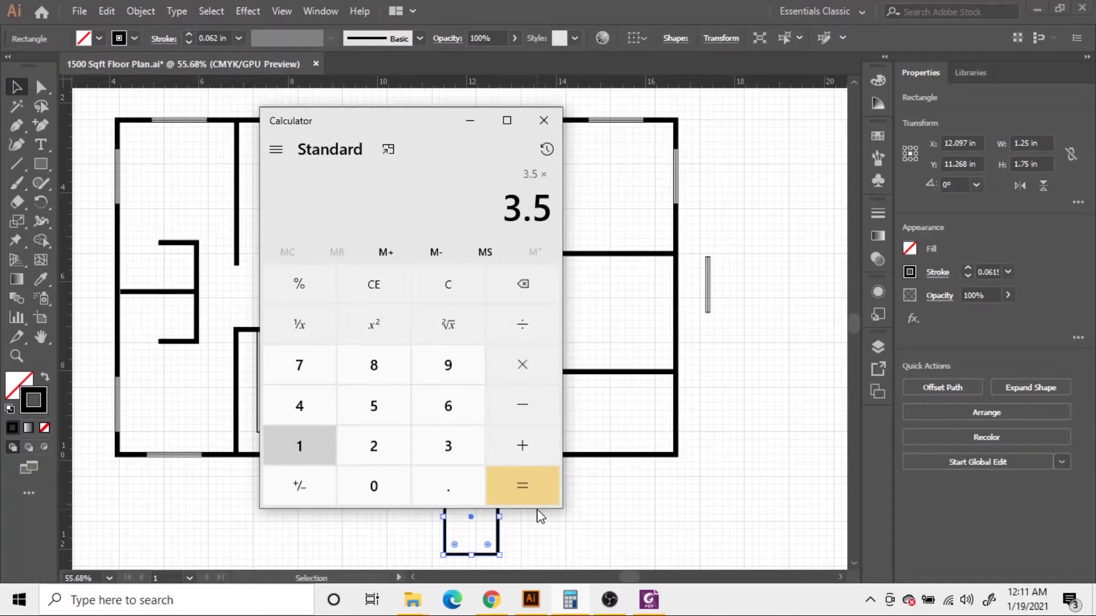
key("Return")
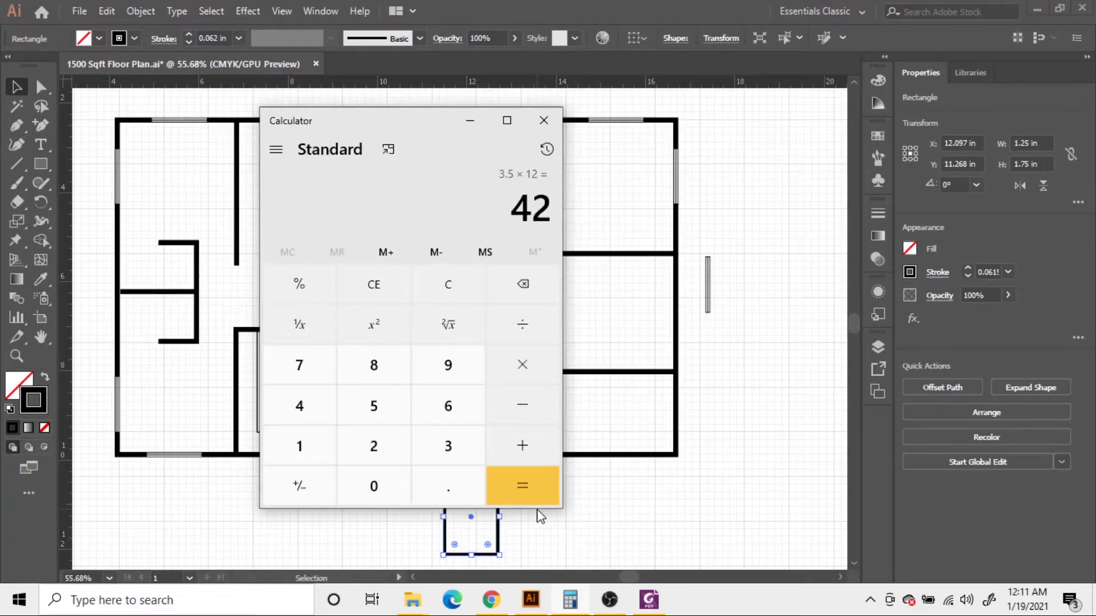
type("+-*")
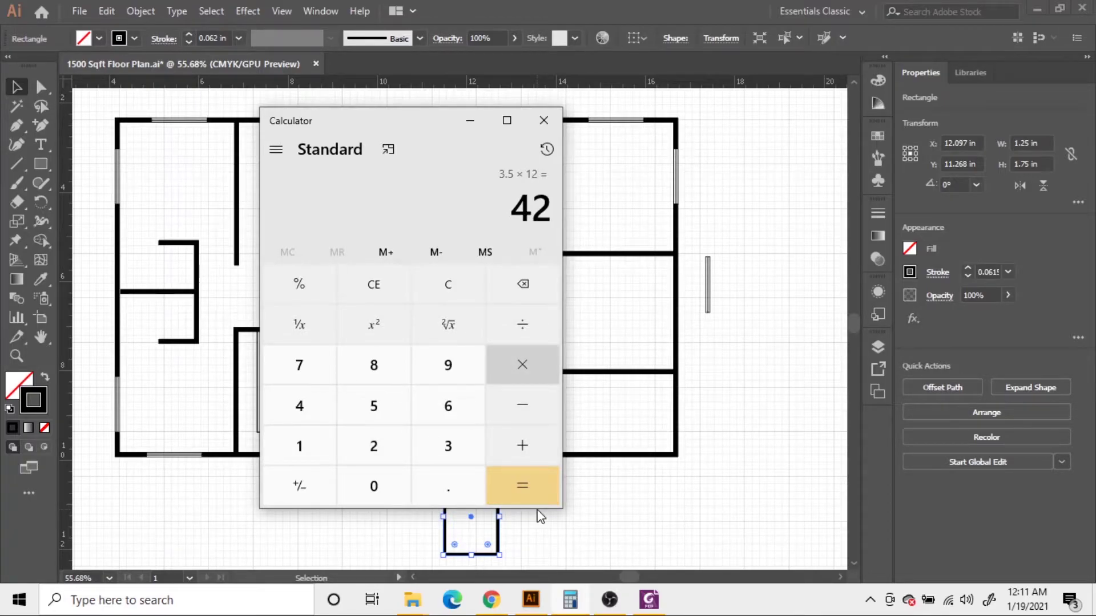
type("/*/48")
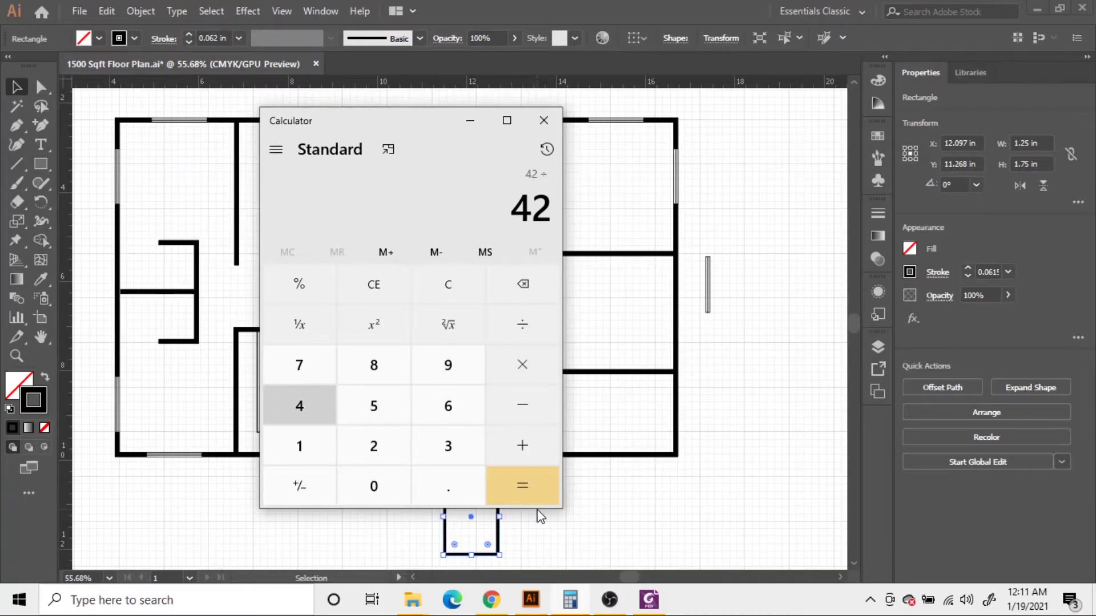
key("Return")
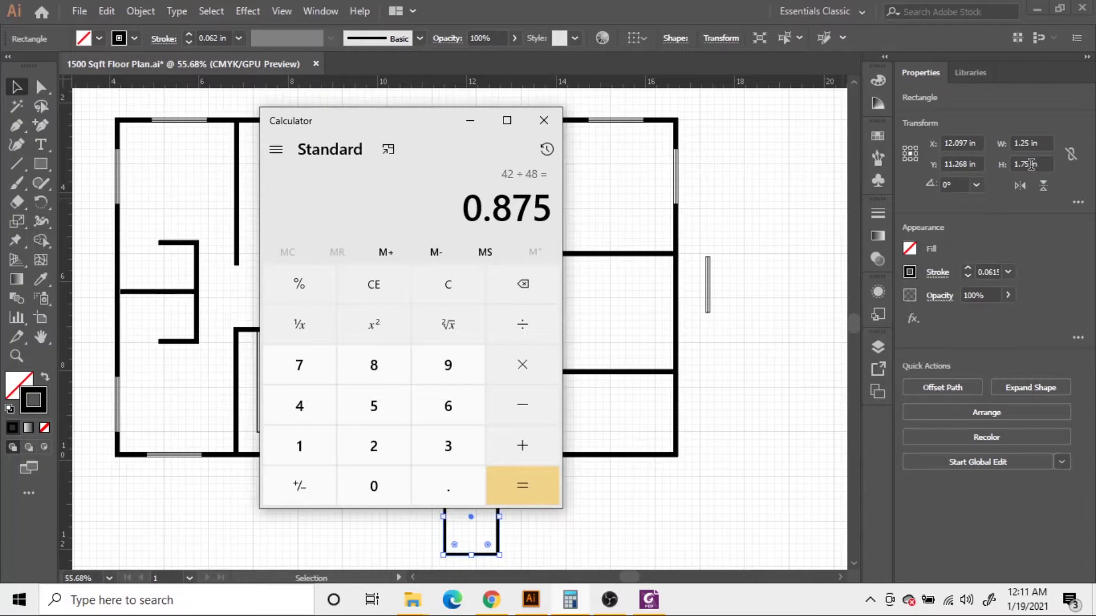
Step: Set the selected rectangle's height to 0.875 in in Illustrator and open its width for editing
left_click(1029, 164)
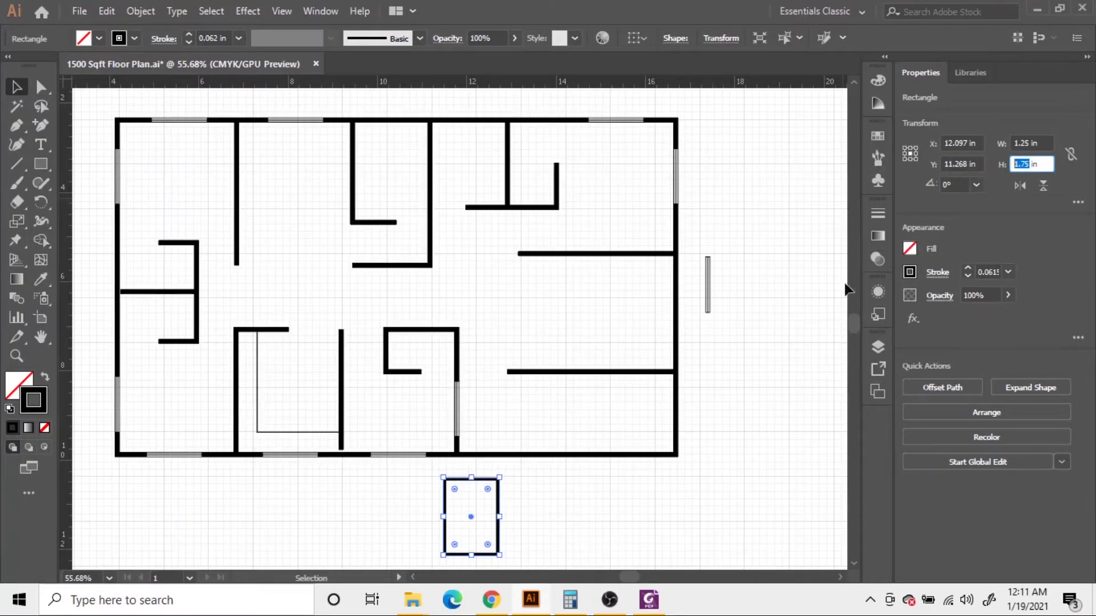
type("0.87")
left_click(1028, 141)
double_click(1028, 143)
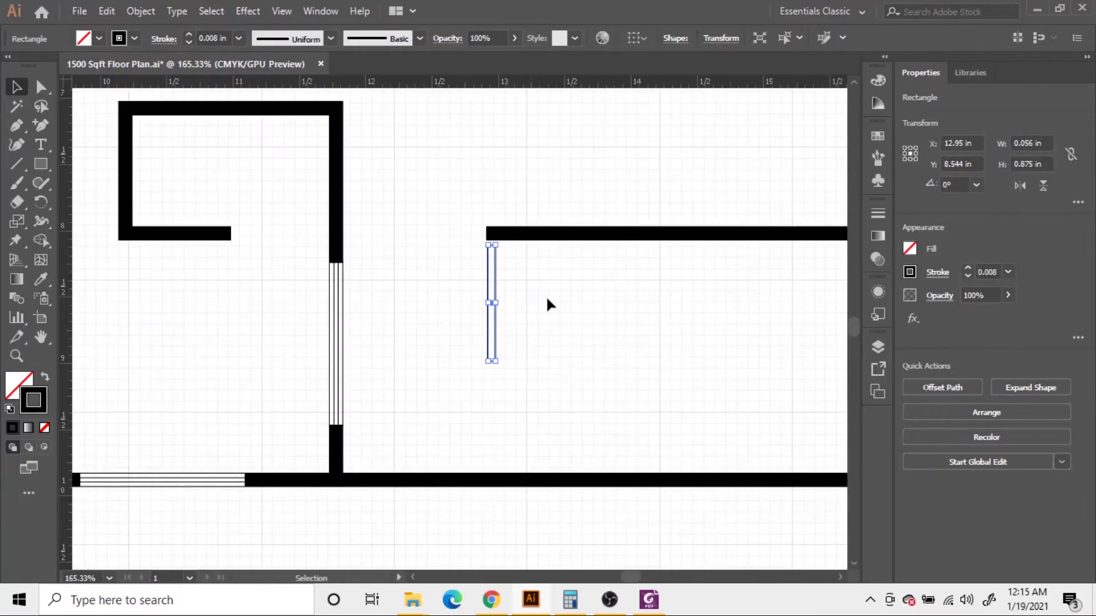
Step: Nudge the thin vertical rectangle up until its upper end meets the underside of the lower-right room's horizontal wall
left_click(502, 294)
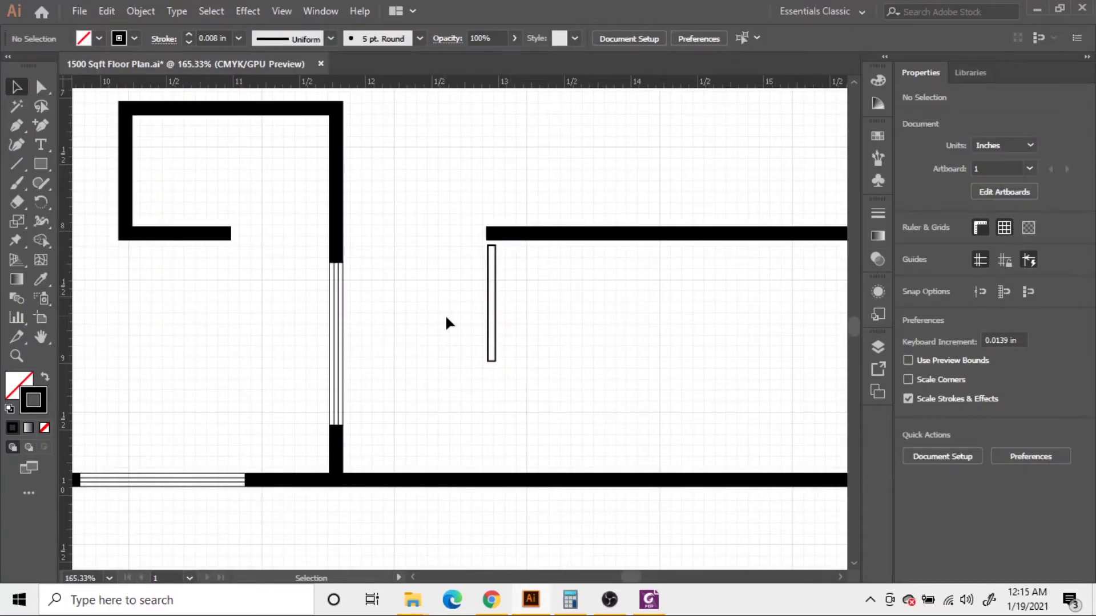
key("z")
left_click_drag(540, 338, 390, 394)
left_click_drag(561, 333, 687, 347)
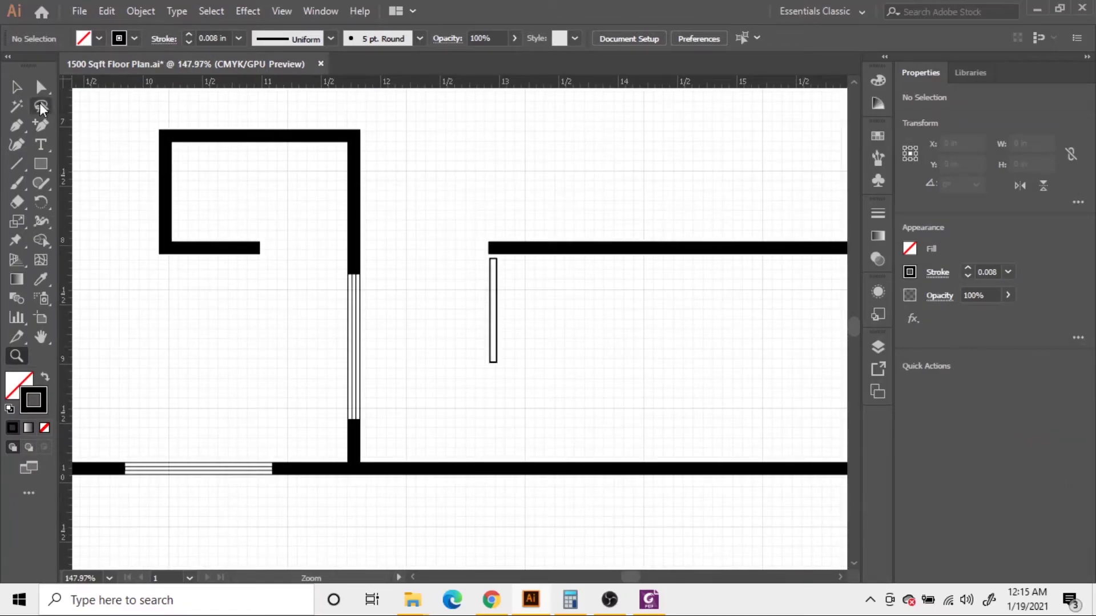
left_click(16, 87)
left_click(497, 277)
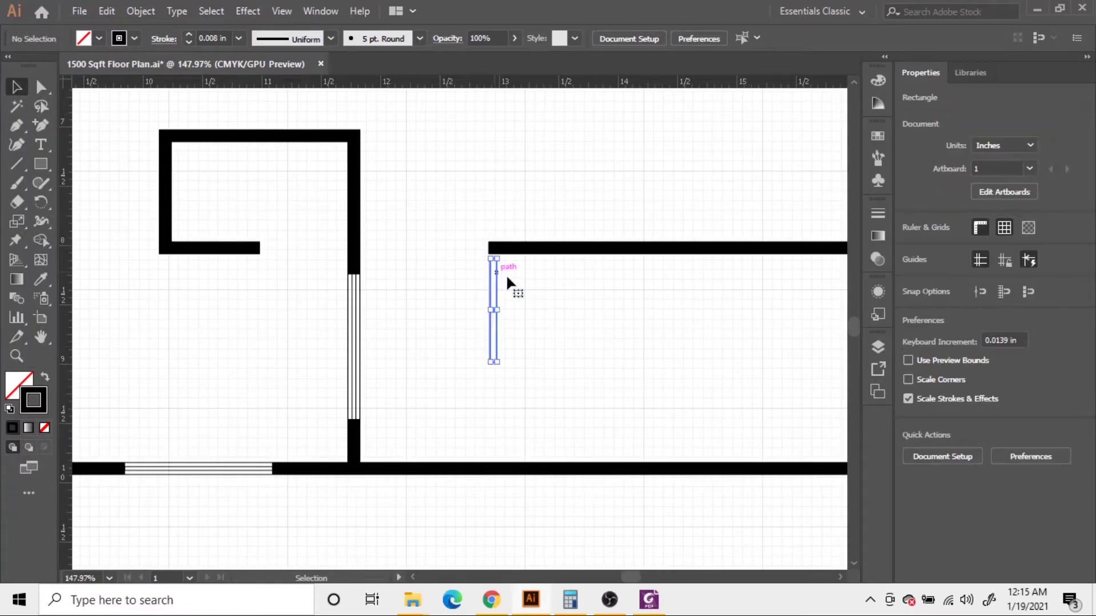
key("Up")
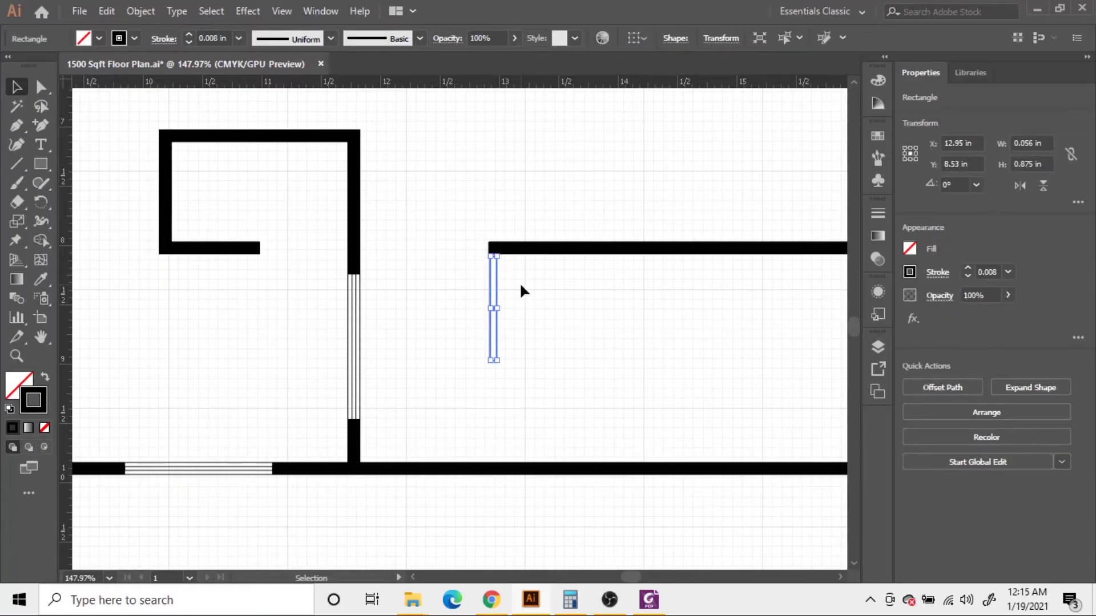
key("Up")
left_click(556, 340)
left_click(495, 300)
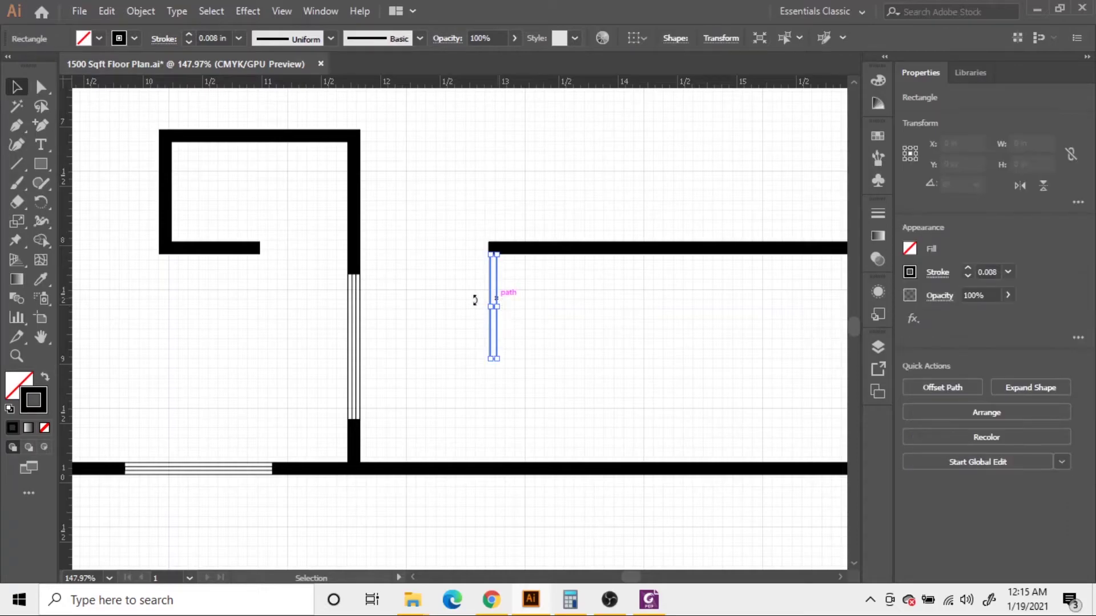
key("Up")
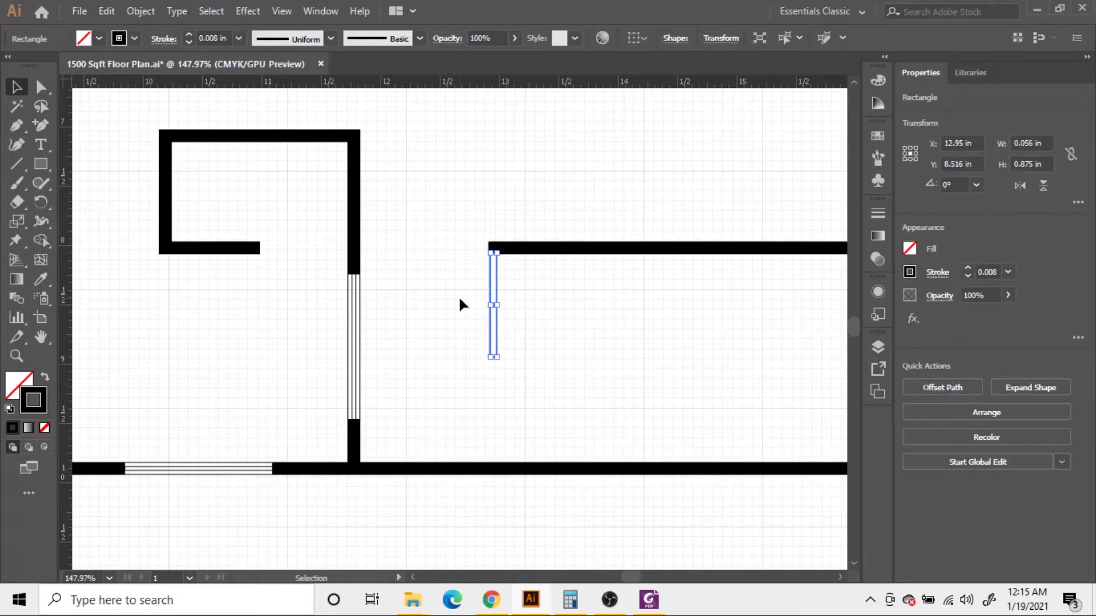
left_click(549, 308)
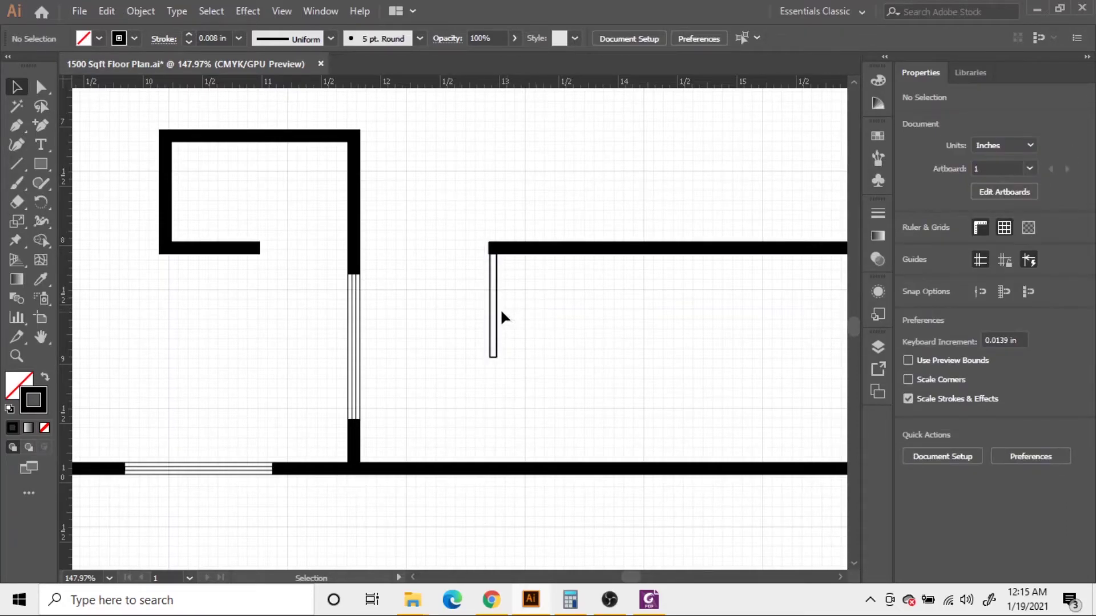
Step: Duplicate the thin rectangle horizontally and place the copy just to the right of the original under the wall
left_click_drag(497, 312, 514, 317)
left_click(532, 323)
key("z")
left_click_drag(574, 308, 465, 332)
left_click_drag(582, 309, 600, 309)
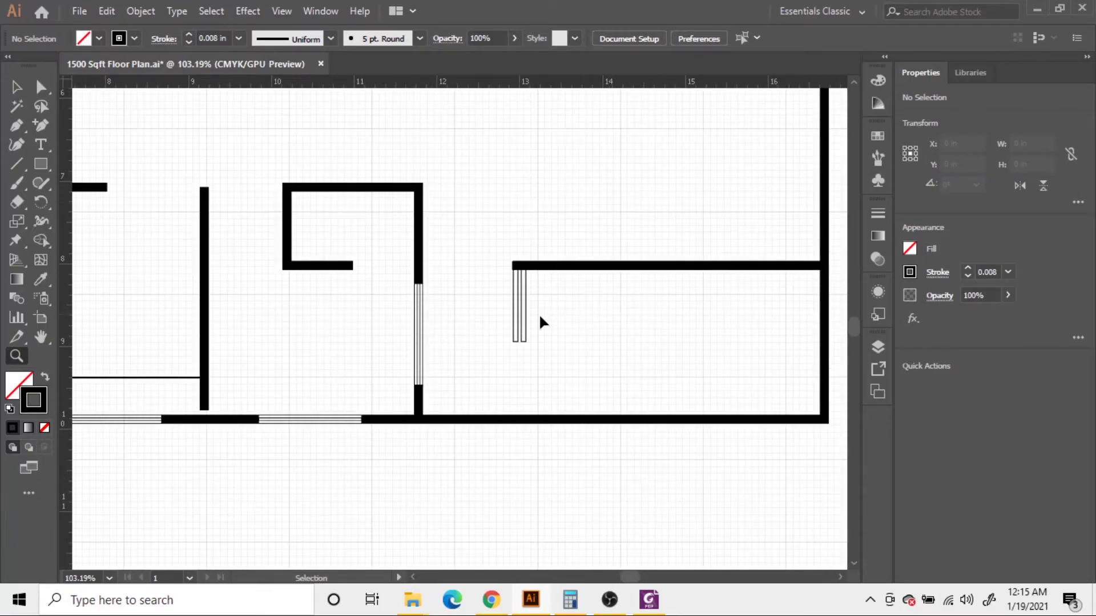
left_click(17, 87)
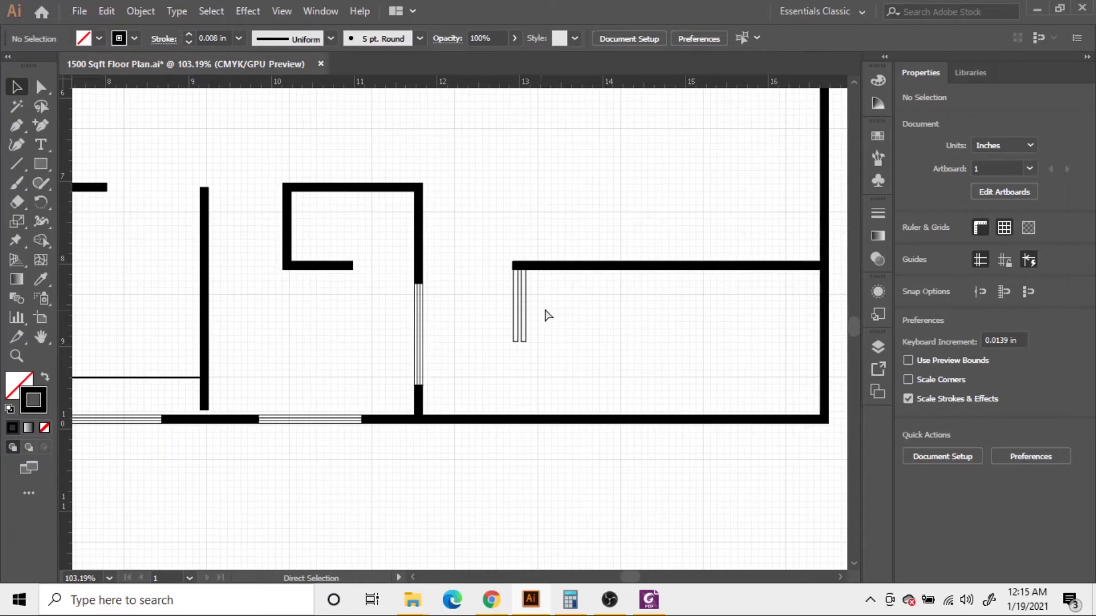
Step: Repeat the rectangle duplication into a row of stair treads along the wall, undoing the last two copies so it ends at about X 16 in
left_click(530, 311)
key("ctrl+d")
key("ctrl+d")
key("ctrl+d")
key("ctrl+d")
key("ctrl+d")
key("ctrl+d")
key("ctrl+d")
key("ctrl+d")
key("ctrl+d")
key("ctrl+d")
key("ctrl+d")
key("ctrl+d")
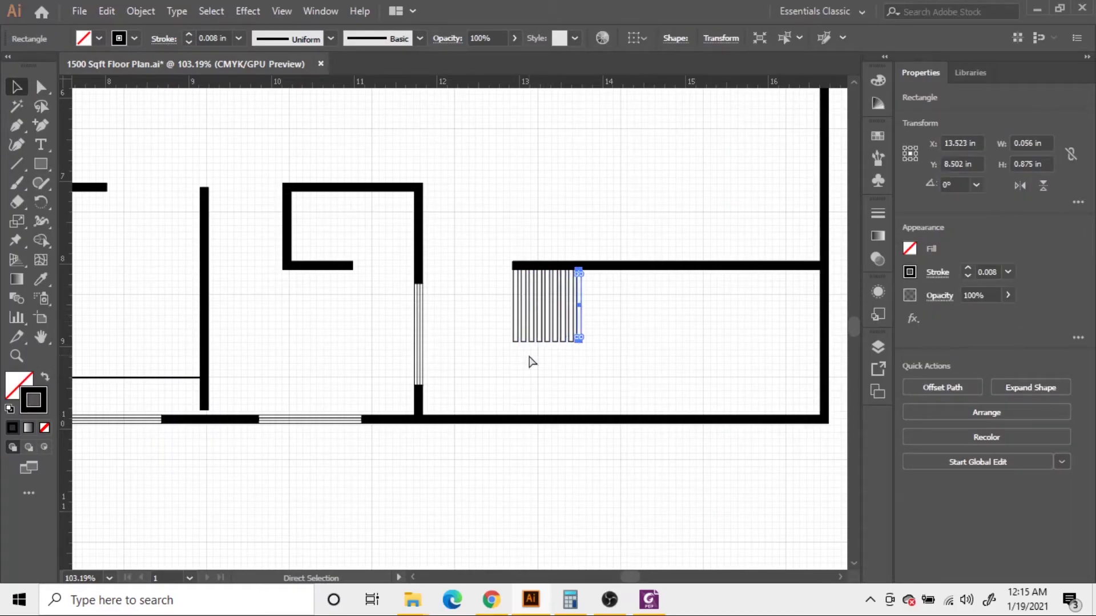
key("ctrl+d")
key("ctrl+d")
key("ctrl+d")
key("ctrl+d")
key("ctrl+d")
key("ctrl+d")
key("ctrl+d")
key("ctrl+d")
key("ctrl+d")
key("ctrl+d")
key("ctrl+d")
key("ctrl+d")
key("ctrl+d")
key("ctrl+d")
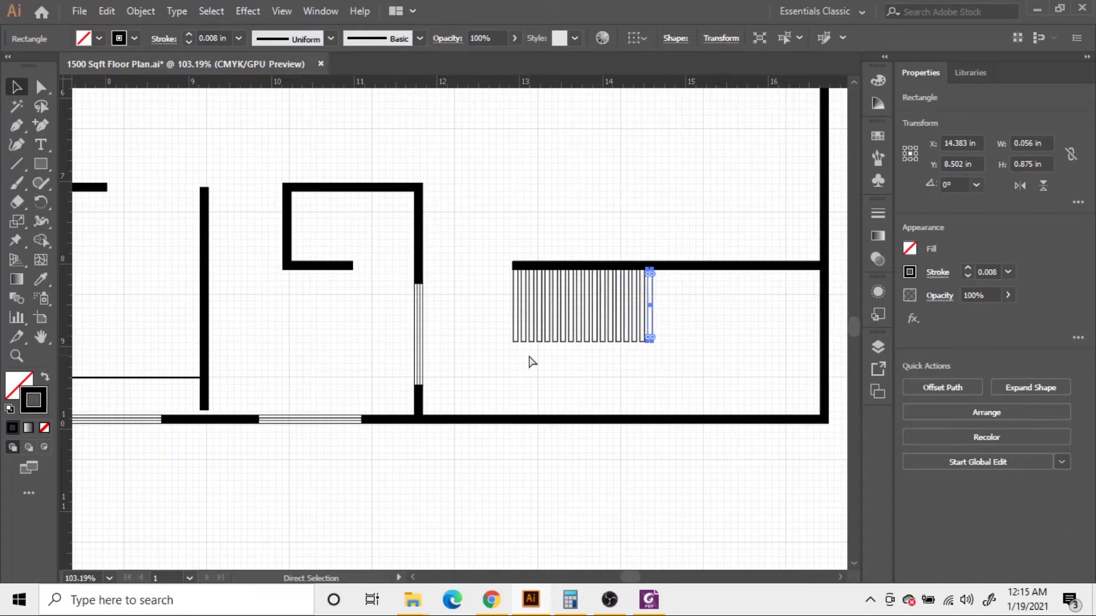
key("ctrl+d")
key("ctrl+d")
key("ctrl+d")
key("ctrl+d")
key("ctrl+d")
key("ctrl+d")
key("ctrl+d")
key("ctrl+d")
key("ctrl+d")
key("ctrl+d")
key("ctrl+d")
key("ctrl+d")
key("ctrl+d")
key("ctrl+d")
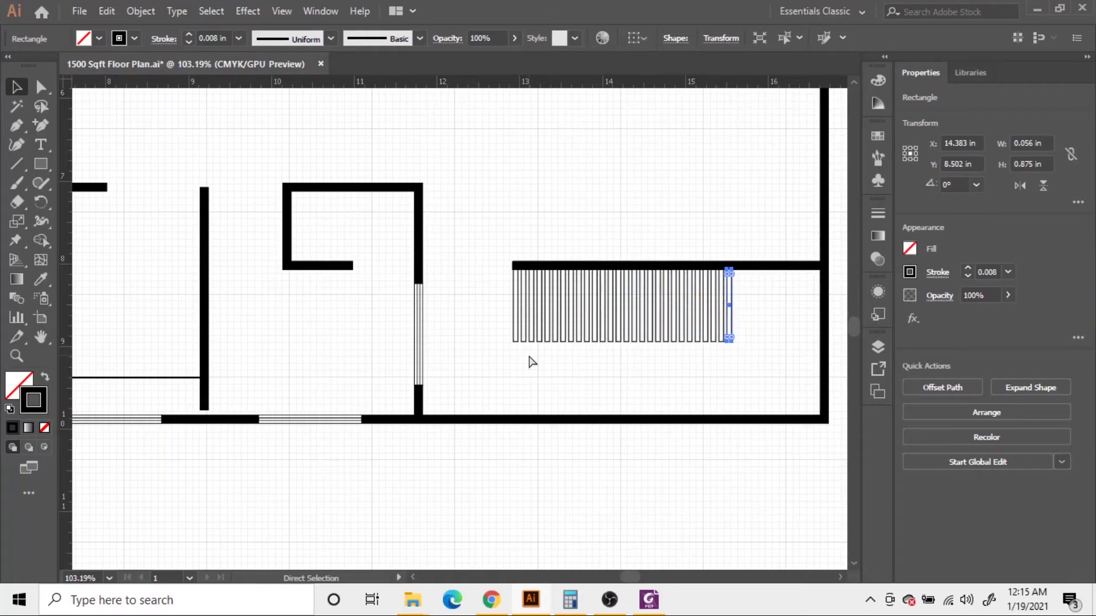
key("ctrl+d")
key("ctrl+d")
key("ctrl+d")
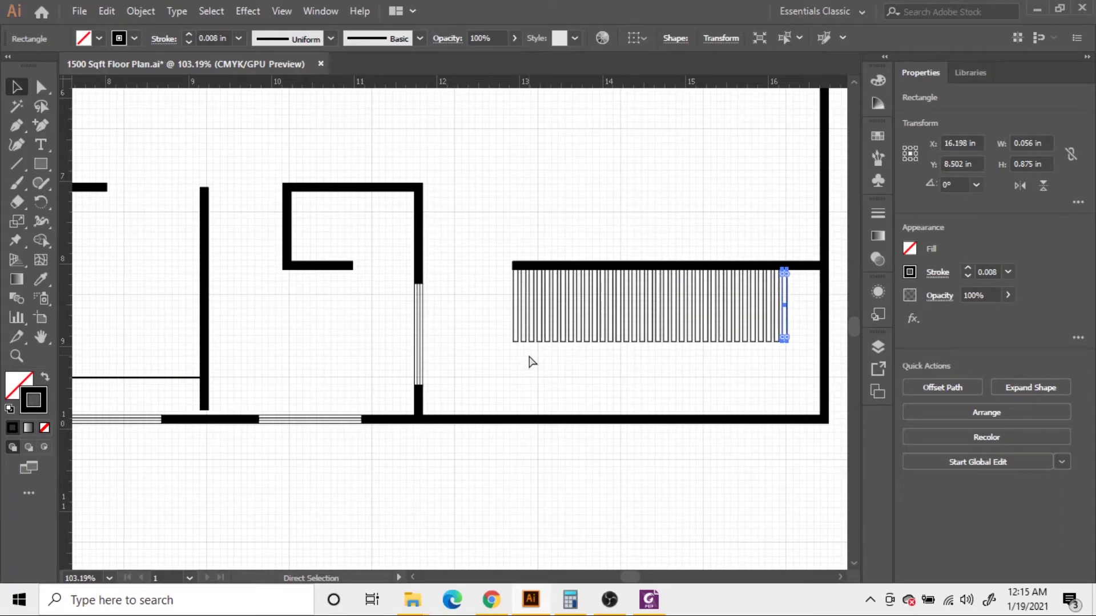
key("ctrl+z")
key("ctrl+z")
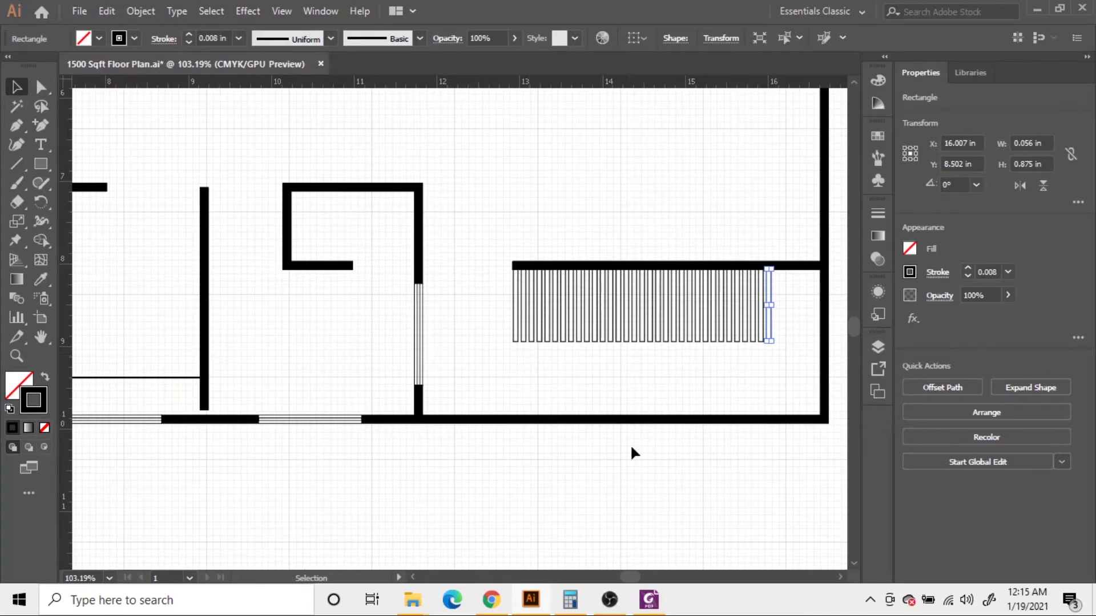
Step: Select the whole row of stair rectangles under the wall and group them
left_click(649, 386)
left_click_drag(499, 323, 789, 369)
key("a")
key("v")
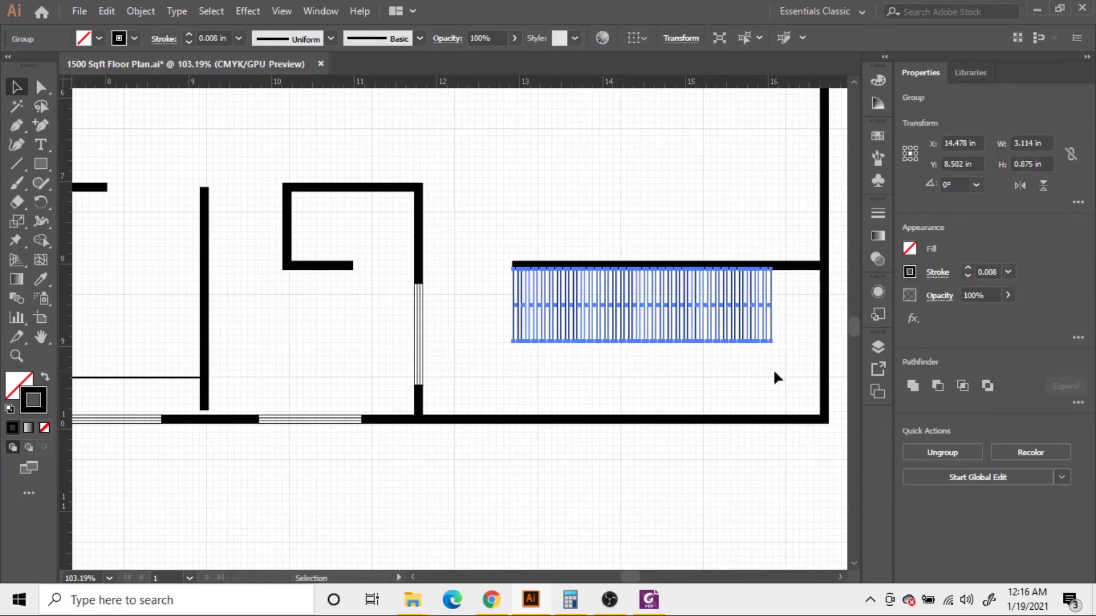
Step: Nudge the stair group down away from the wall to Y 8.669 in
key("Down")
key("Down")
key("Down")
key("Down")
key("Down")
key("Down")
key("Down")
key("Down")
key("Down")
key("Down")
key("Down")
key("Down")
key("a")
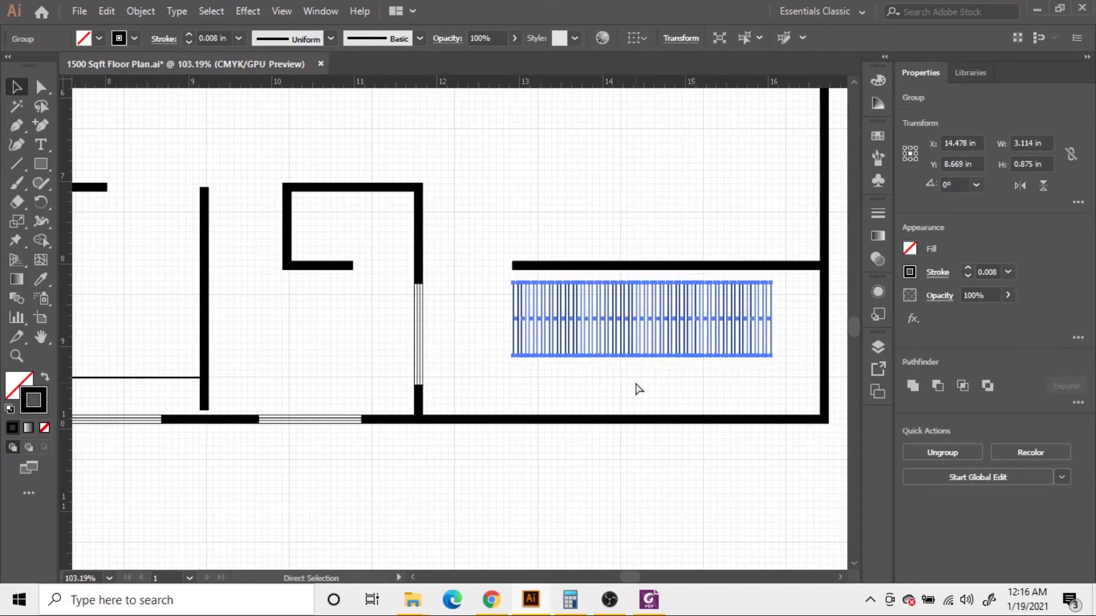
Step: Nudge the stair group up so it sits directly beneath the wall, at about Y 8.5 in
key("Up")
key("Up")
key("Up")
key("Up")
key("Up")
key("Up")
key("Up")
key("Up")
key("Up")
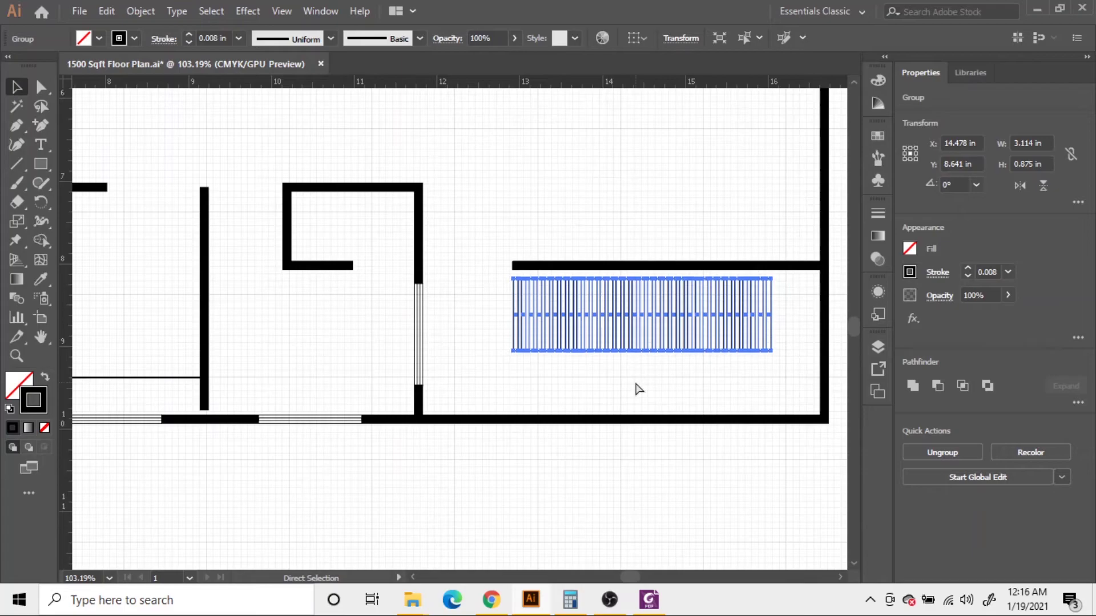
key("Up")
key("v")
key("Down")
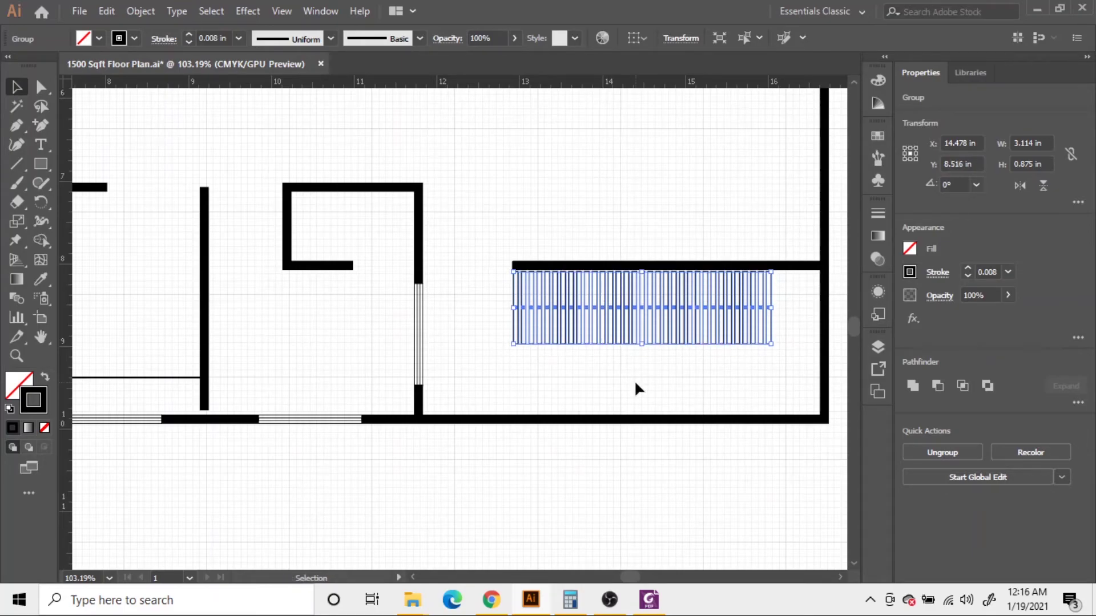
Step: Duplicate the stair group downward and nudge the copy to Y 9.405 in, between the first flight and the bottom outer wall
key("Down")
key("Down")
key("Down")
key("Down")
key("Down")
key("Down")
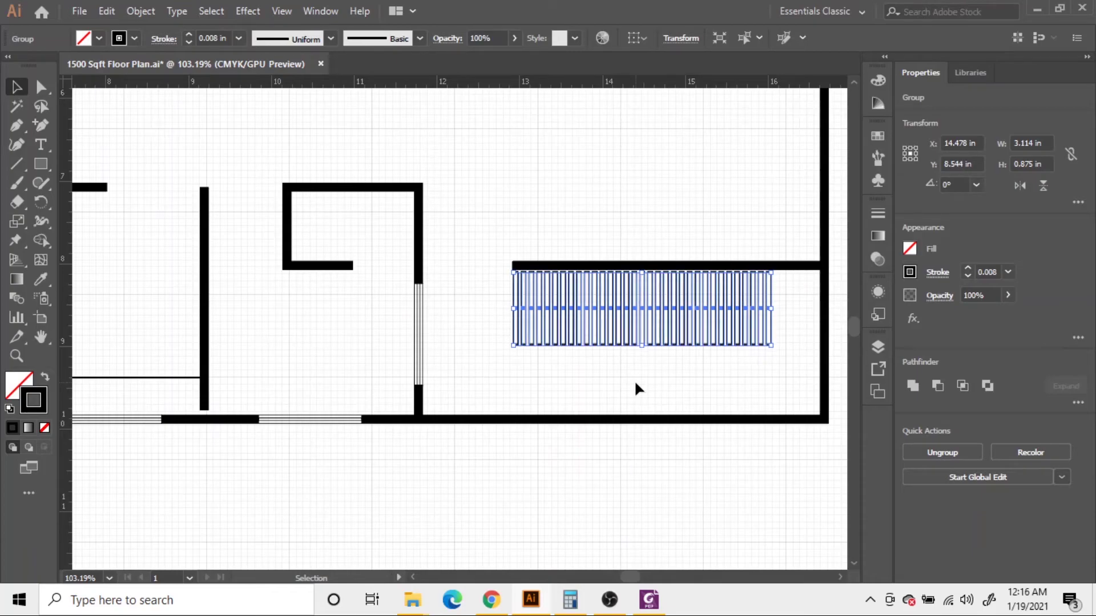
key("Down")
key("Down")
key("Down")
key("Down")
key("Down")
key("Down")
key("Down")
key("Down")
key("Down")
key("Down")
key("Down")
key("Down")
key("Down")
key("Down")
key("Down")
key("Down")
key("Down")
key("Down")
key("Down")
key("Down")
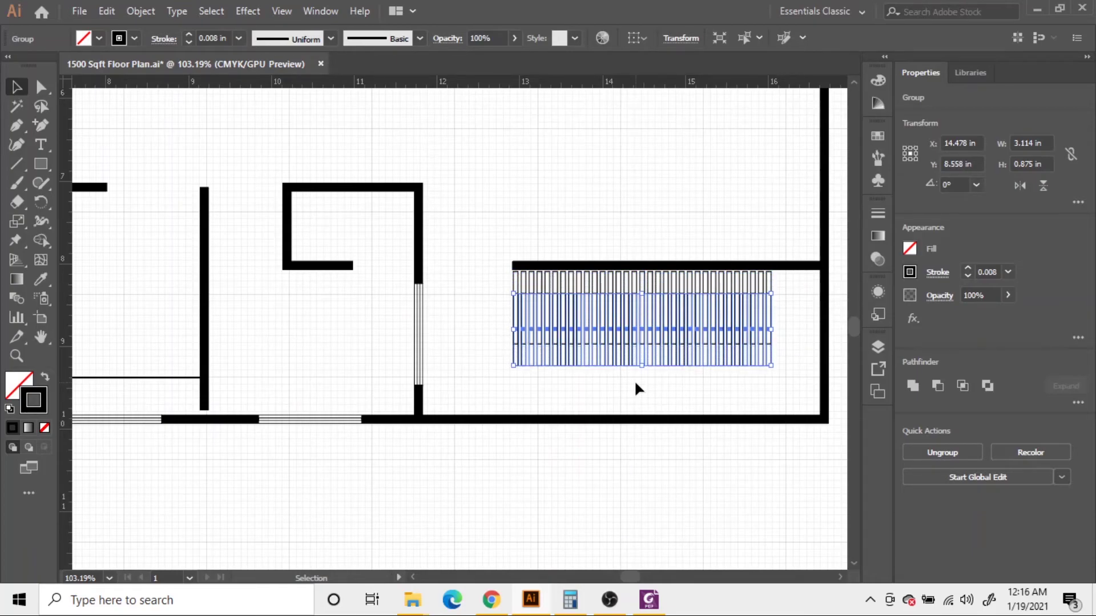
key("Down")
key("Down")
key("Down")
key("Down")
key("Down")
key("Down")
key("Down")
key("Down")
key("Down")
key("Down")
key("Down")
key("Down")
key("Down")
key("Down")
key("Down")
key("Down")
key("Down")
key("Down")
key("Down")
key("Down")
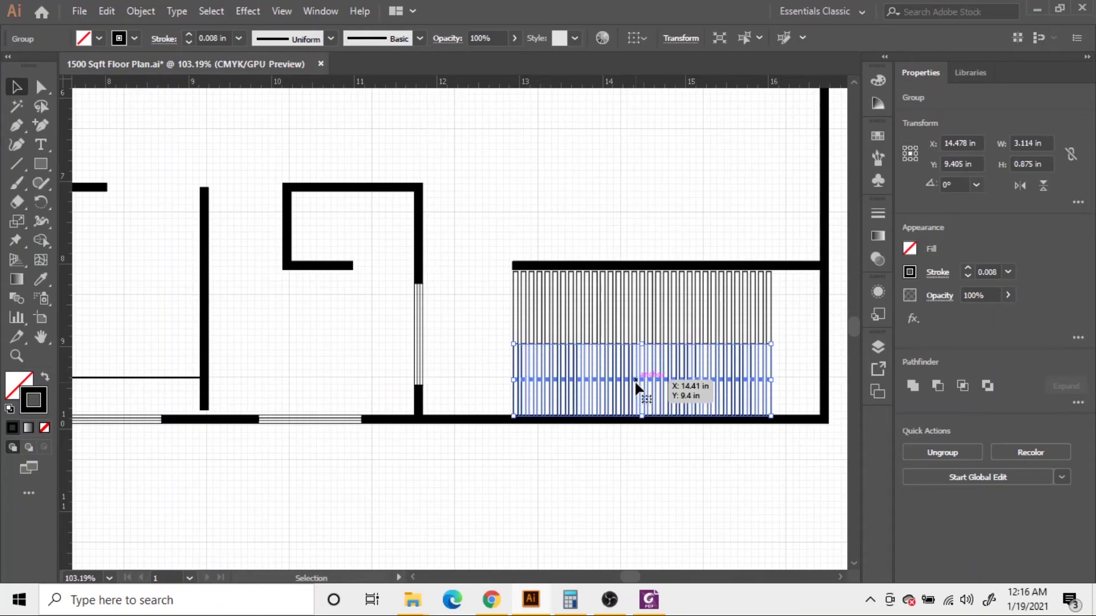
Step: Separate the two stair flights with a narrow gap, placing the upper group at Y 8.502 in and the lower group at Y 9.419 in
left_click(482, 292)
left_click(551, 306)
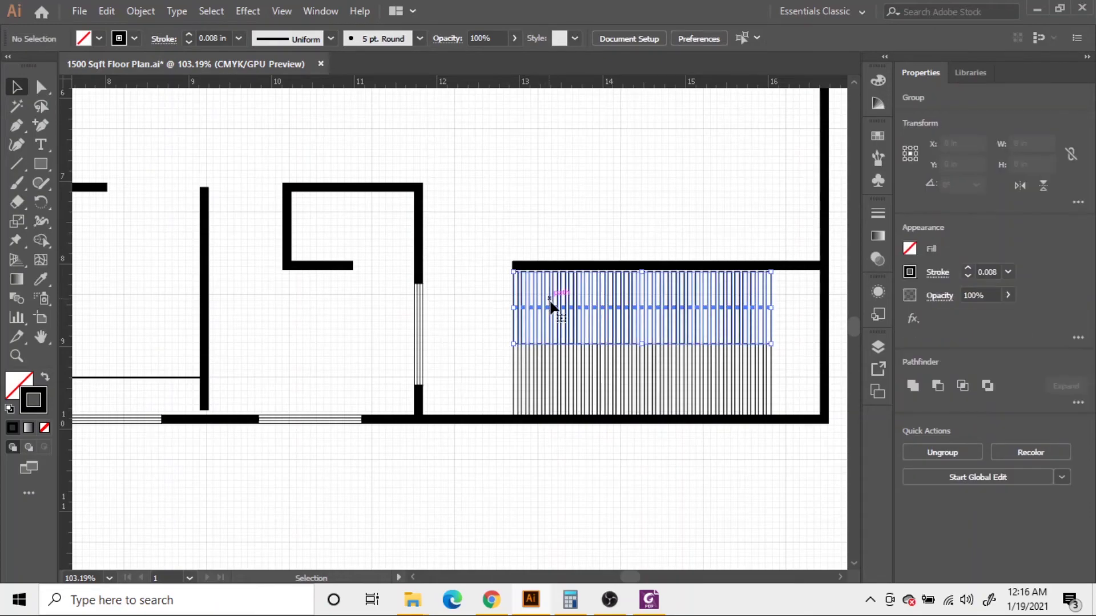
key("Up")
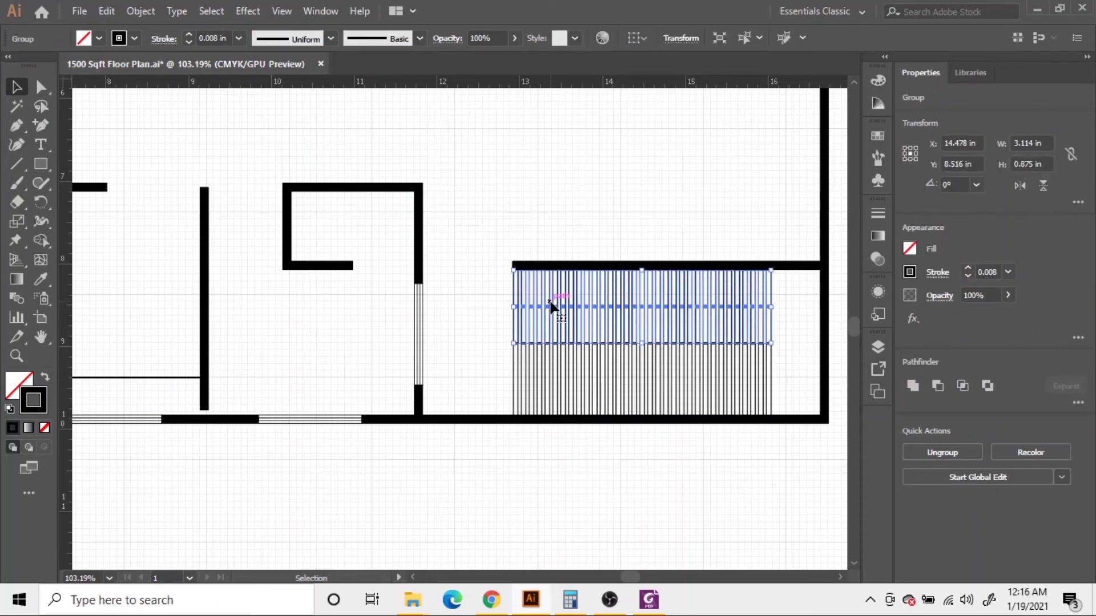
key("Up")
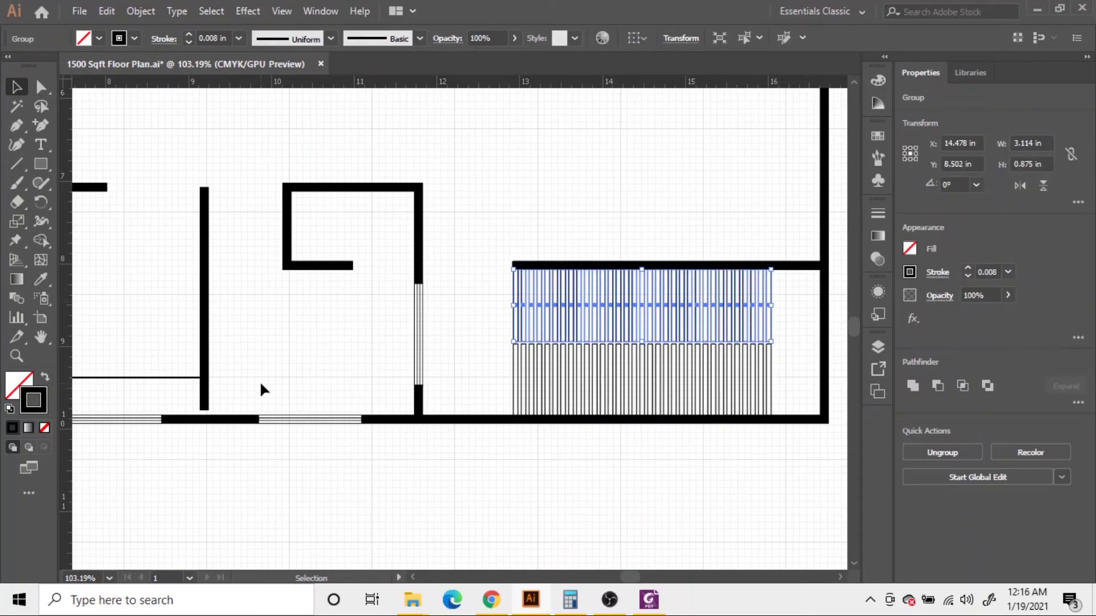
left_click(558, 400)
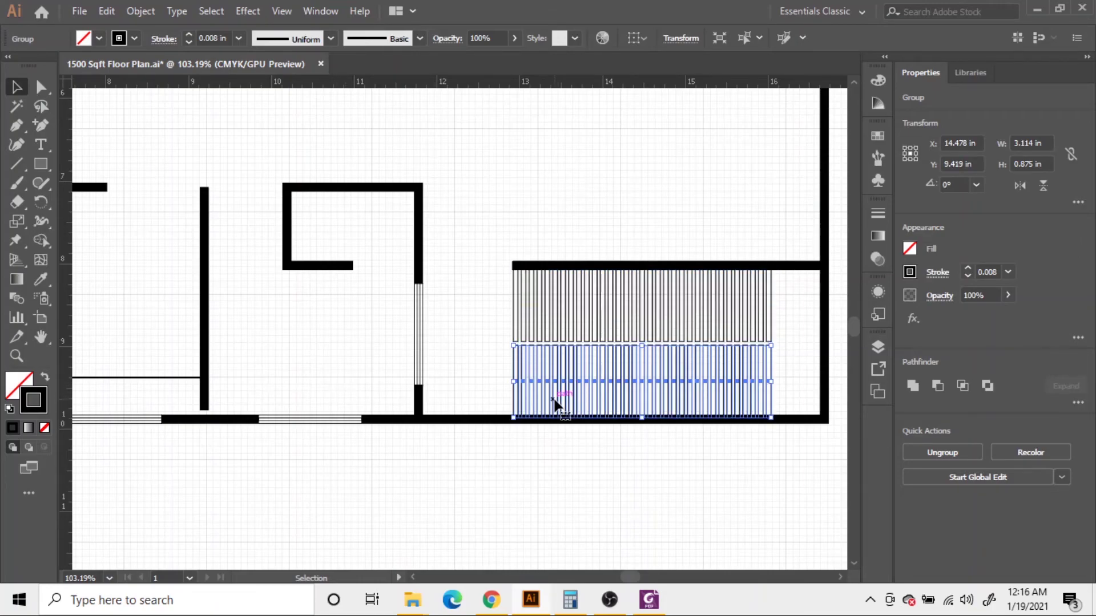
left_click(465, 361)
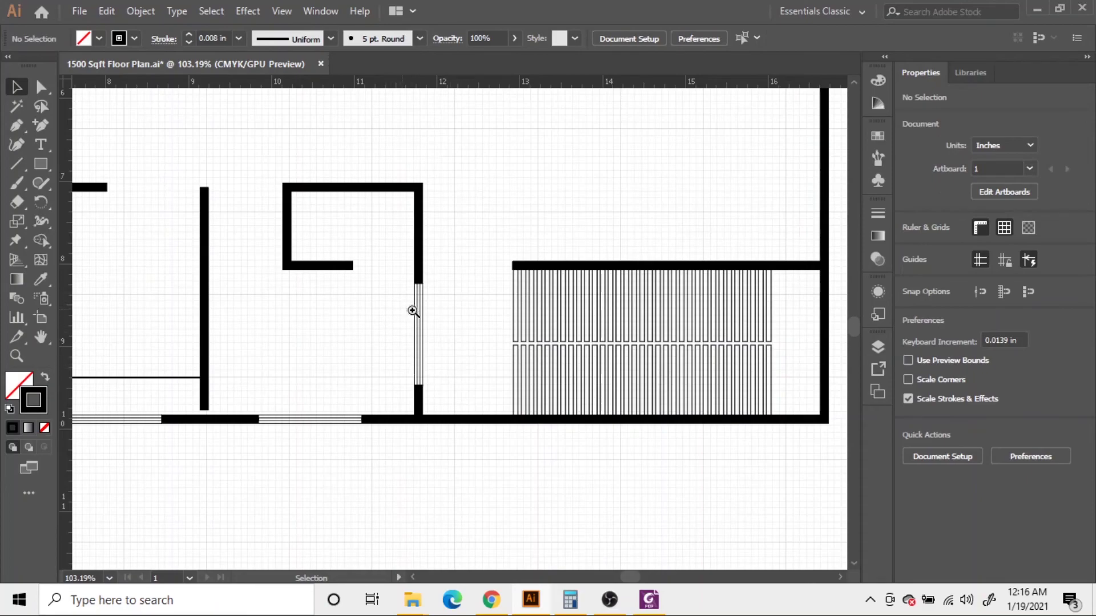
Step: Examine the whole floor plan with the two stair flights in its lower-right room
key("z")
left_click(315, 362, "alt")
left_click_drag(401, 360, 320, 392)
left_click_drag(650, 340, 579, 381)
left_click_drag(551, 258, 604, 271)
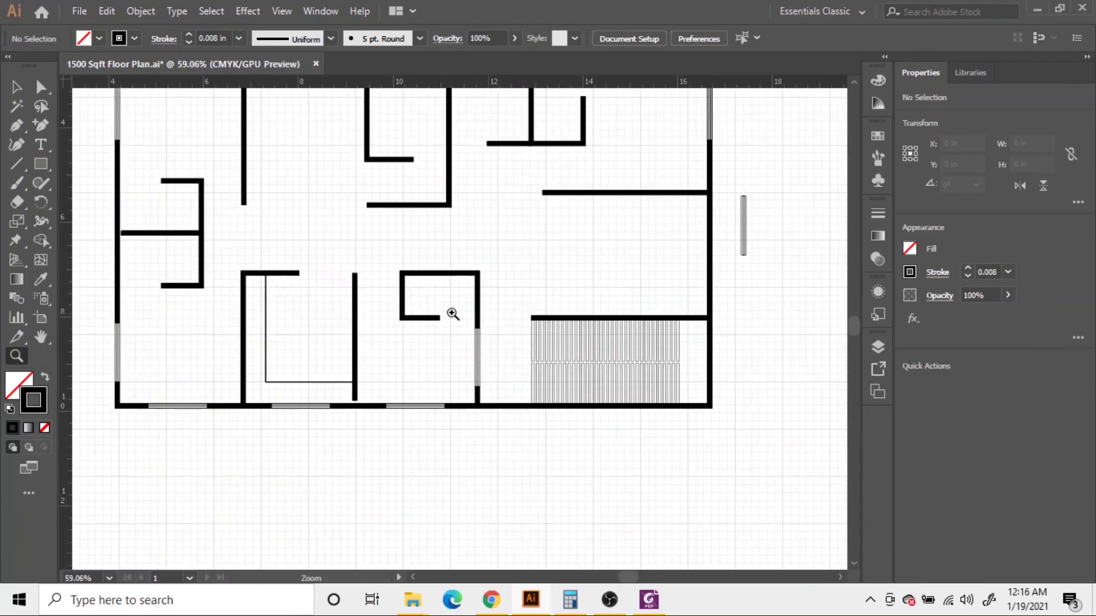
left_click(17, 87)
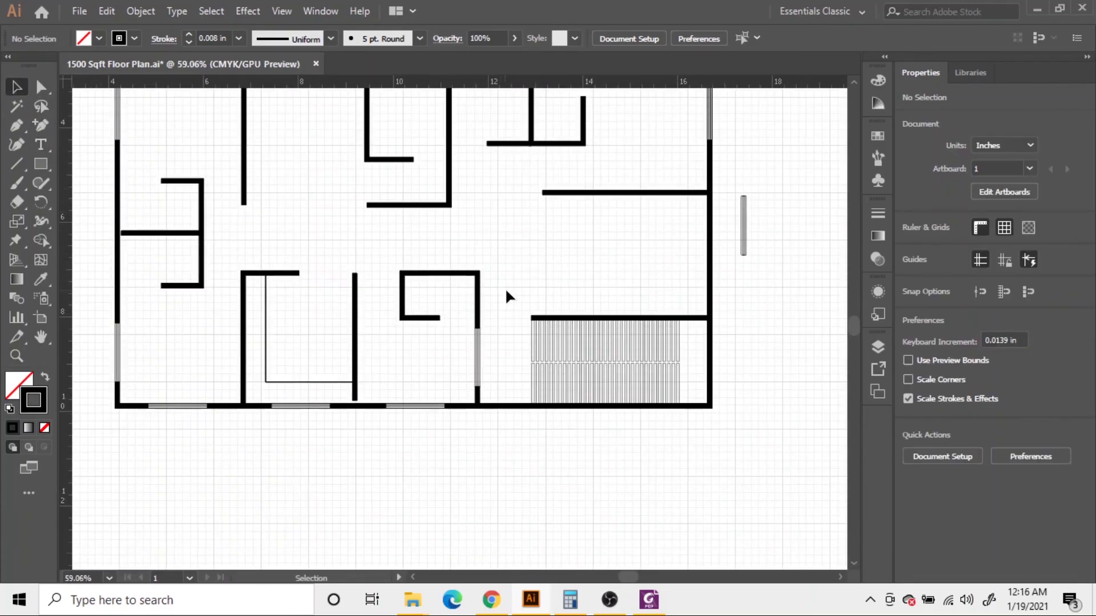
key("z")
left_click_drag(451, 291, 428, 289)
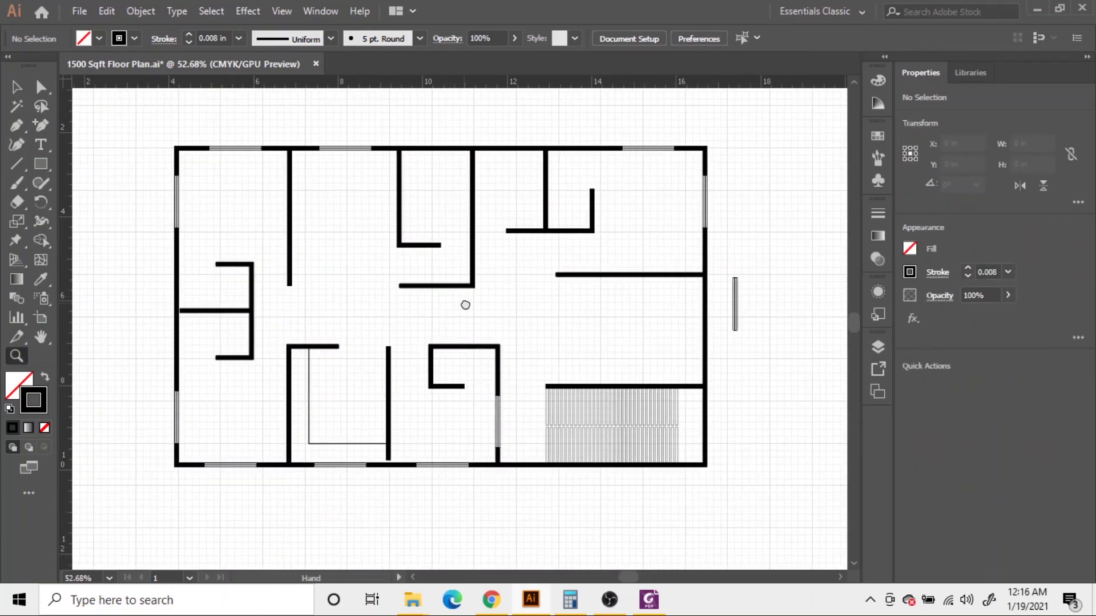
left_click_drag(527, 309, 555, 311)
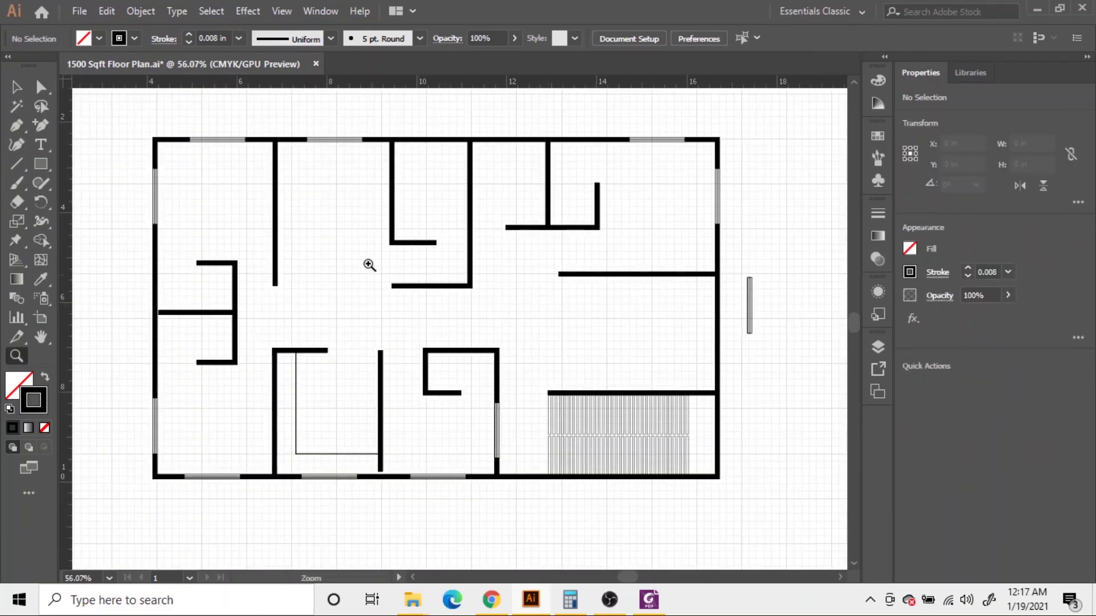
left_click(17, 87)
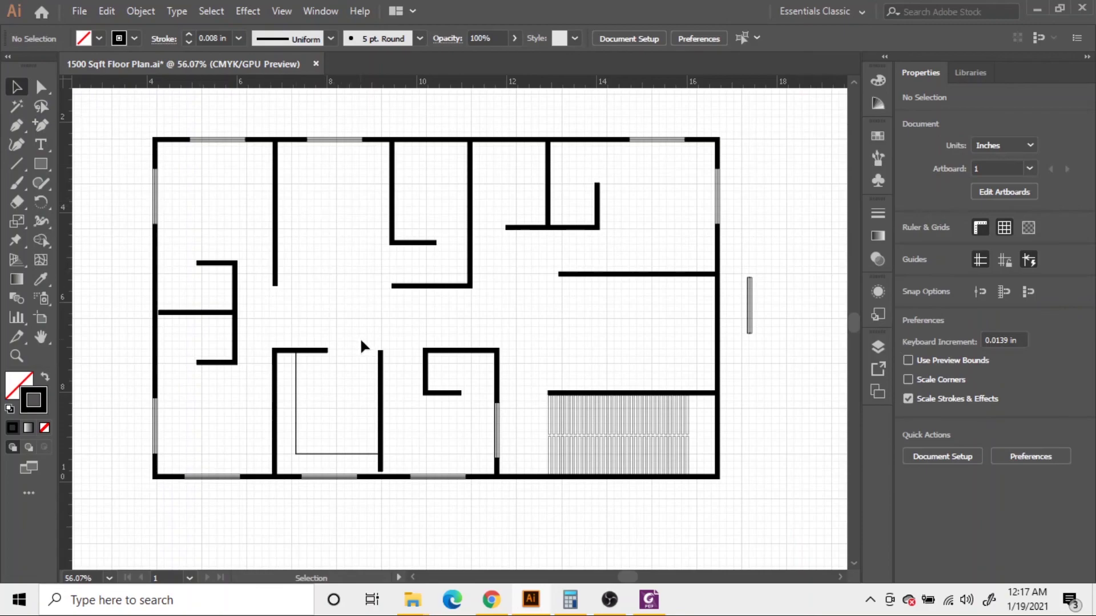